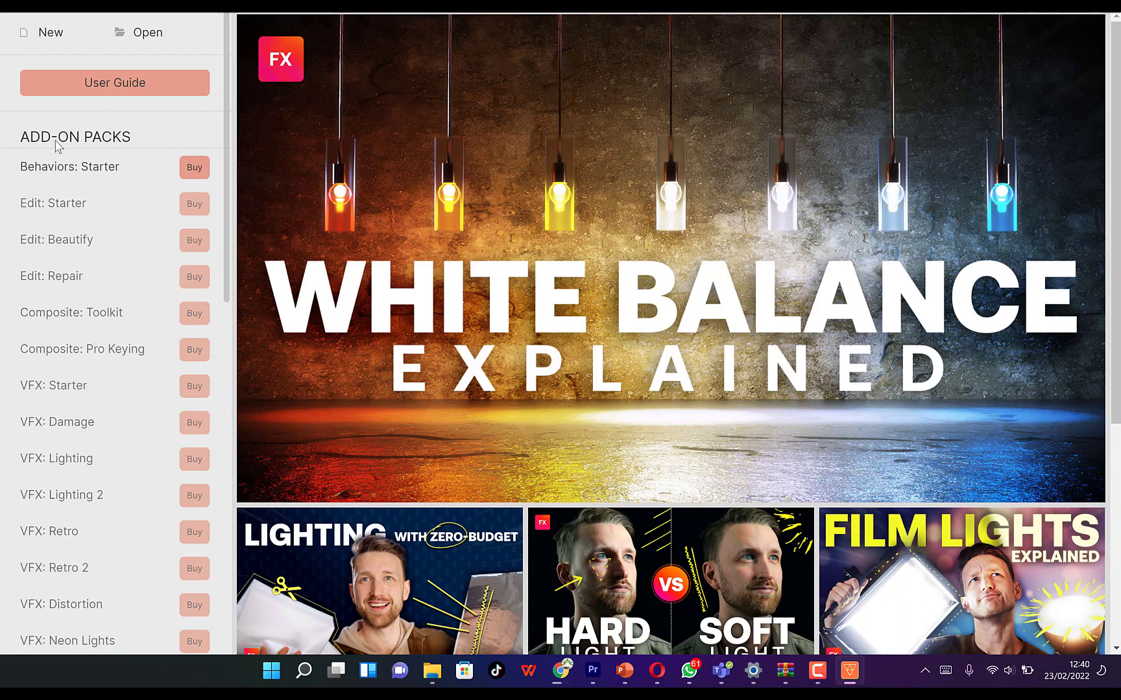
Start a new project and keep the 1080p Full HD @ 25 fps template.
scroll(23, 428, "down", 10)
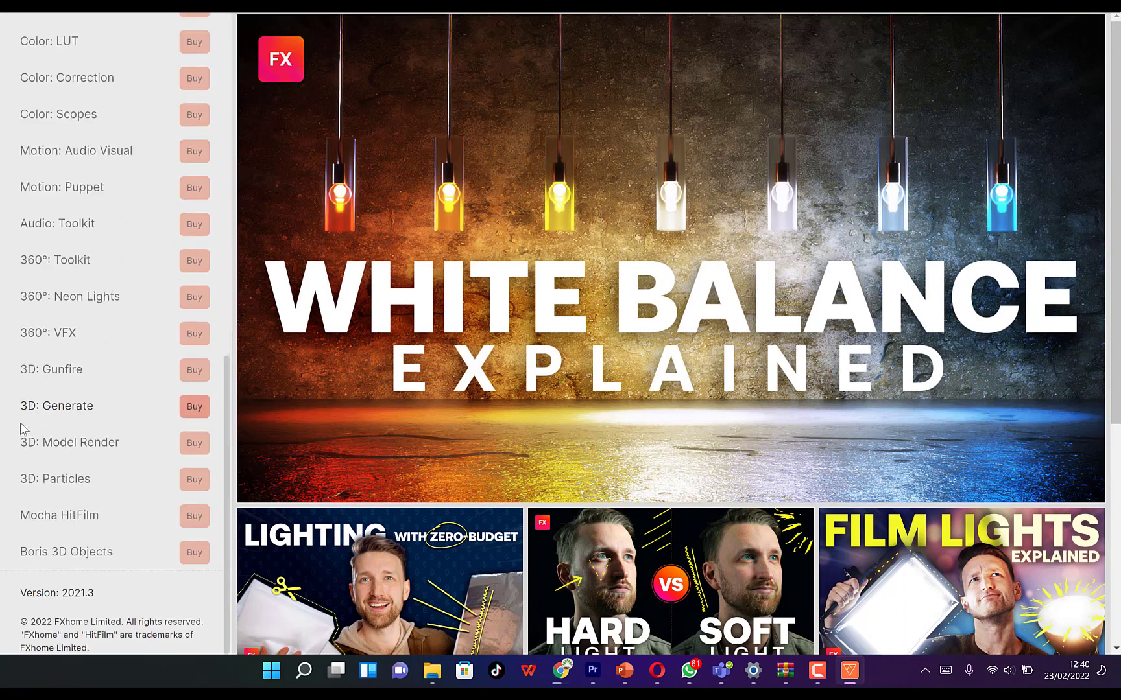
scroll(23, 428, "up", 10)
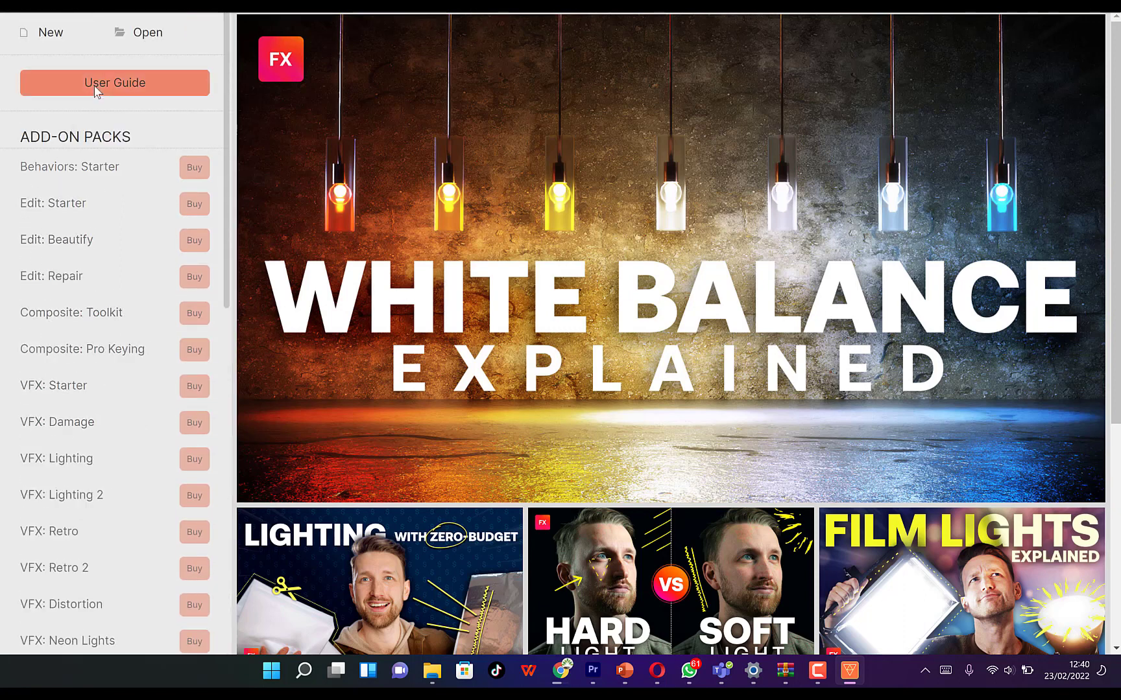
left_click(35, 39)
left_click(470, 164)
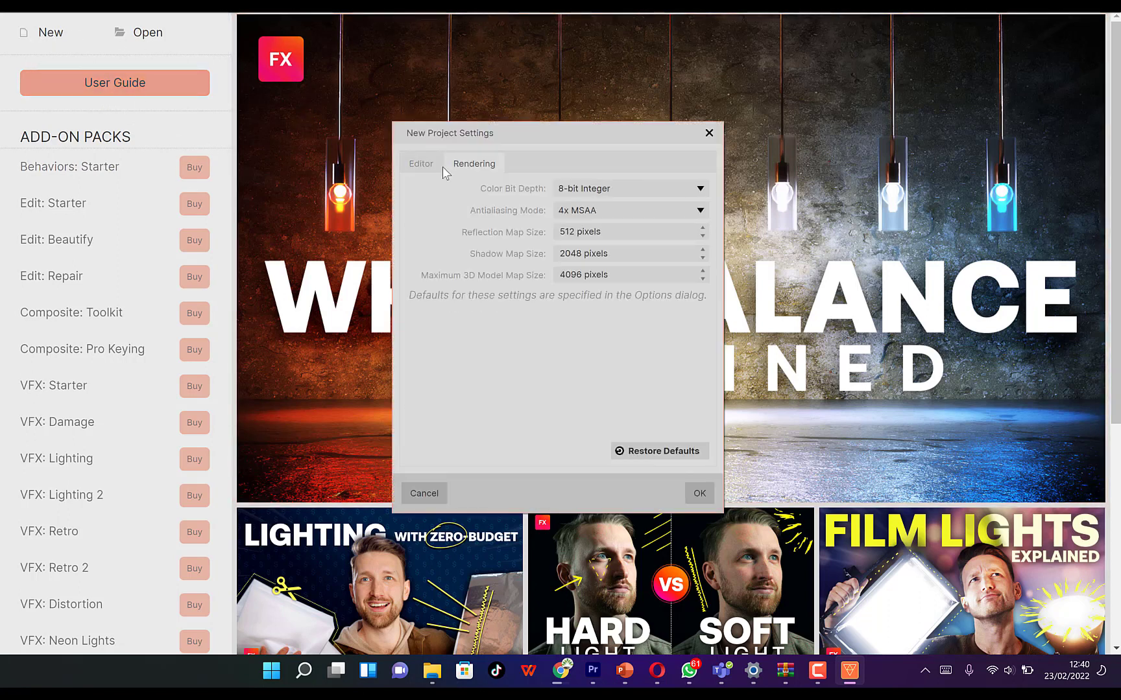
left_click(432, 166)
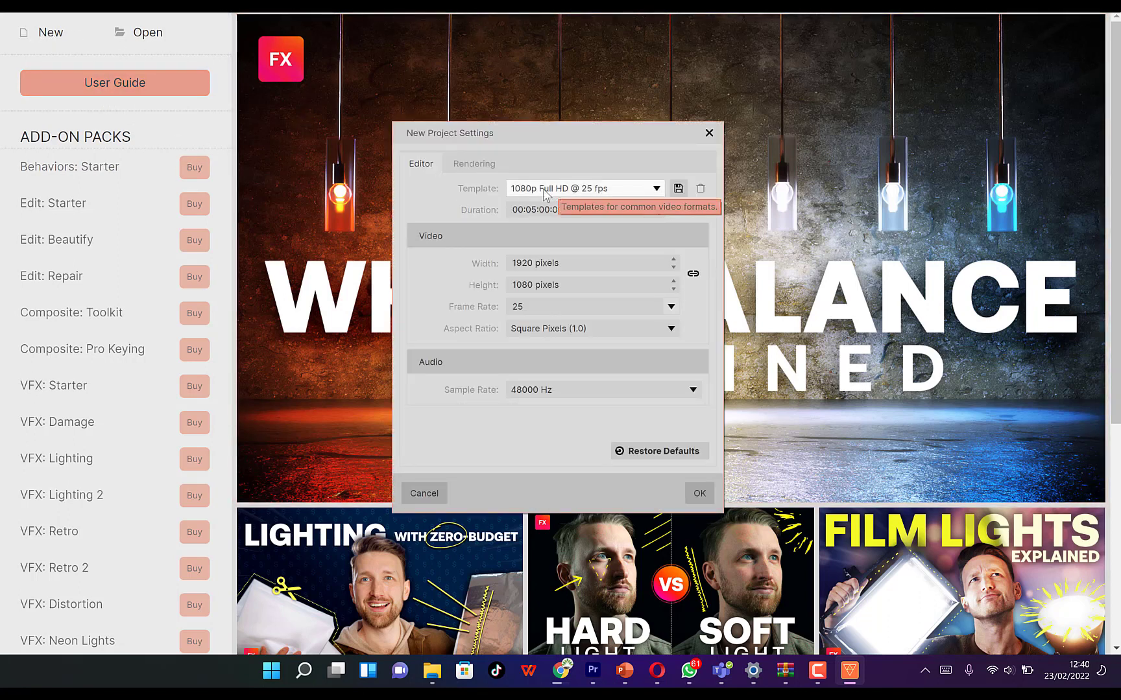
left_click(612, 190)
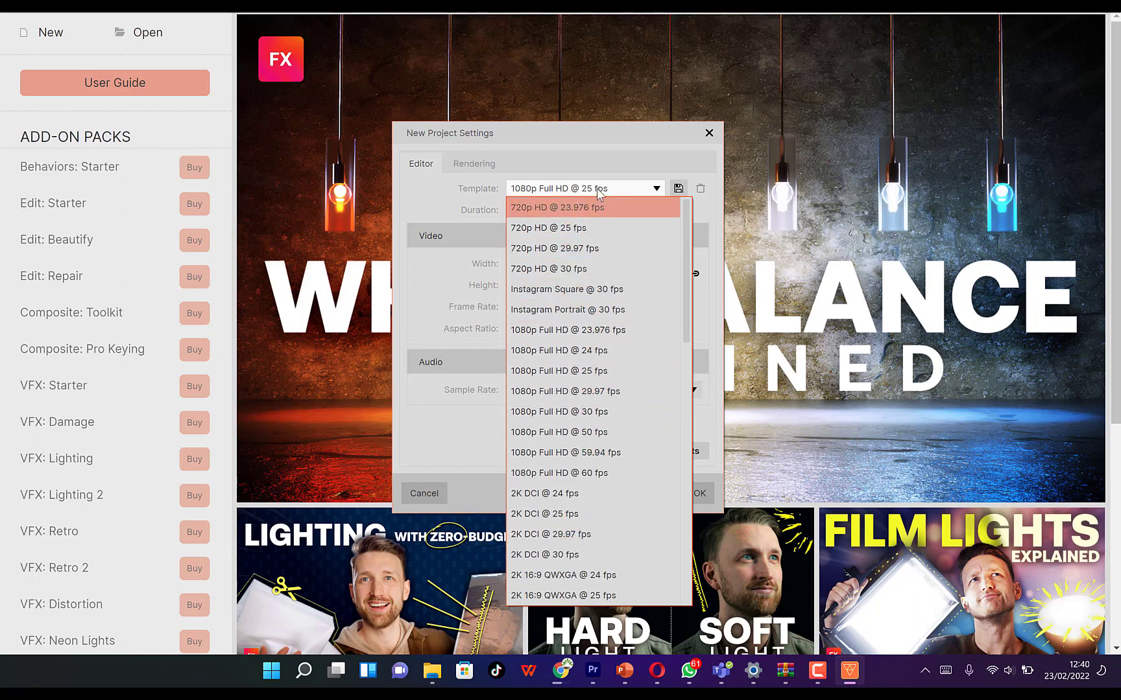
left_click(601, 164)
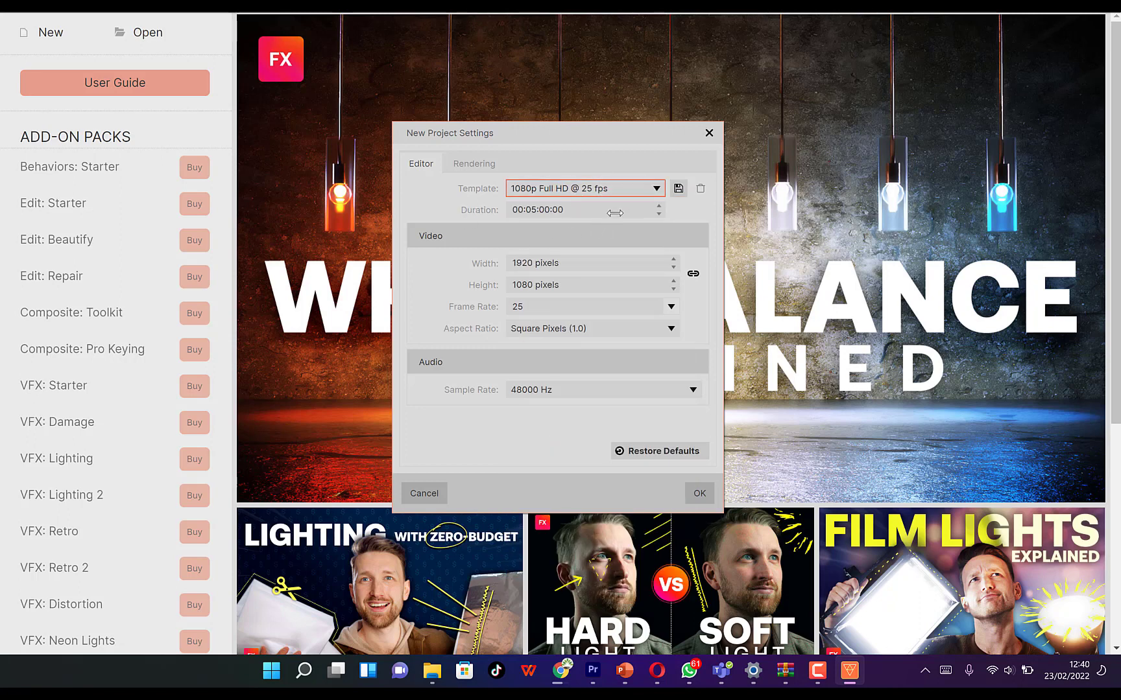
Lengthen the project duration to 00:05:00:04 and review the Rendering settings.
left_click(567, 210)
left_click(566, 210)
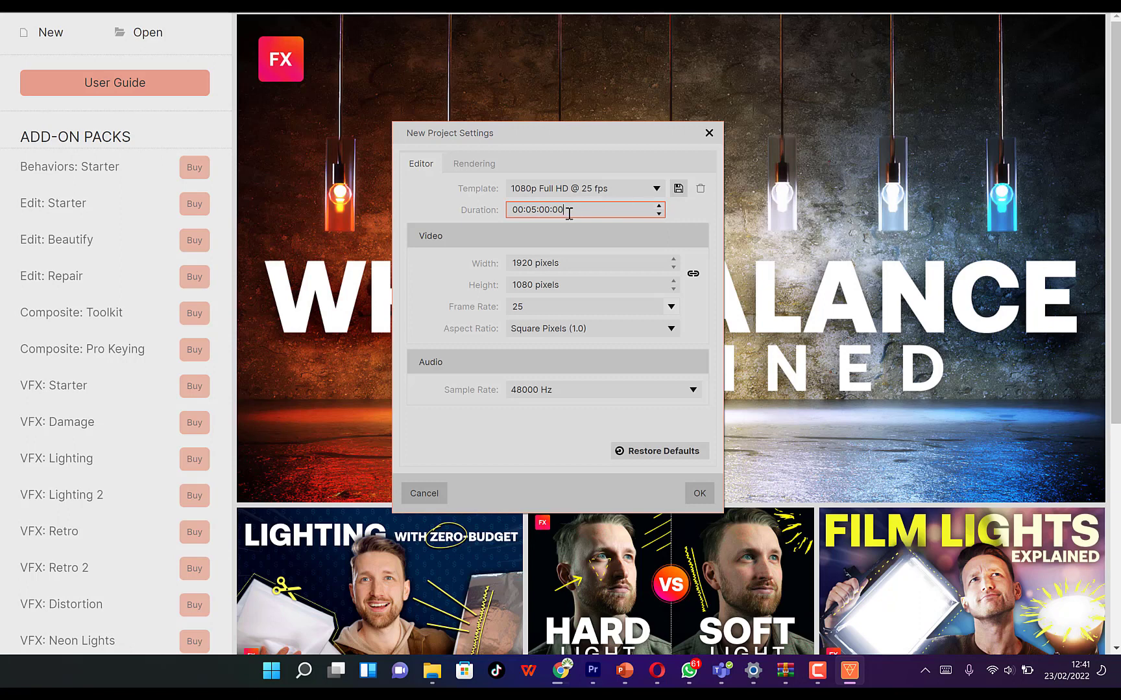
left_click(659, 206)
left_click(536, 209)
left_click(470, 164)
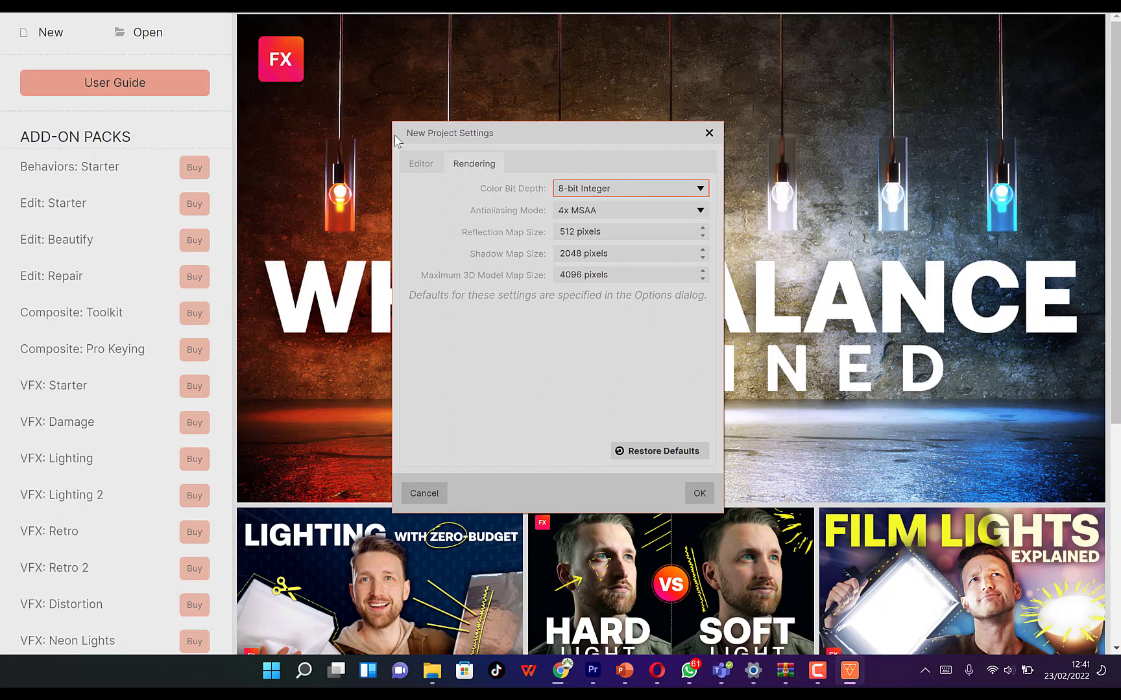
left_click(421, 163)
Confirm the settings to create the empty project, then check the Trimmer panel's options menu.
left_click(699, 494)
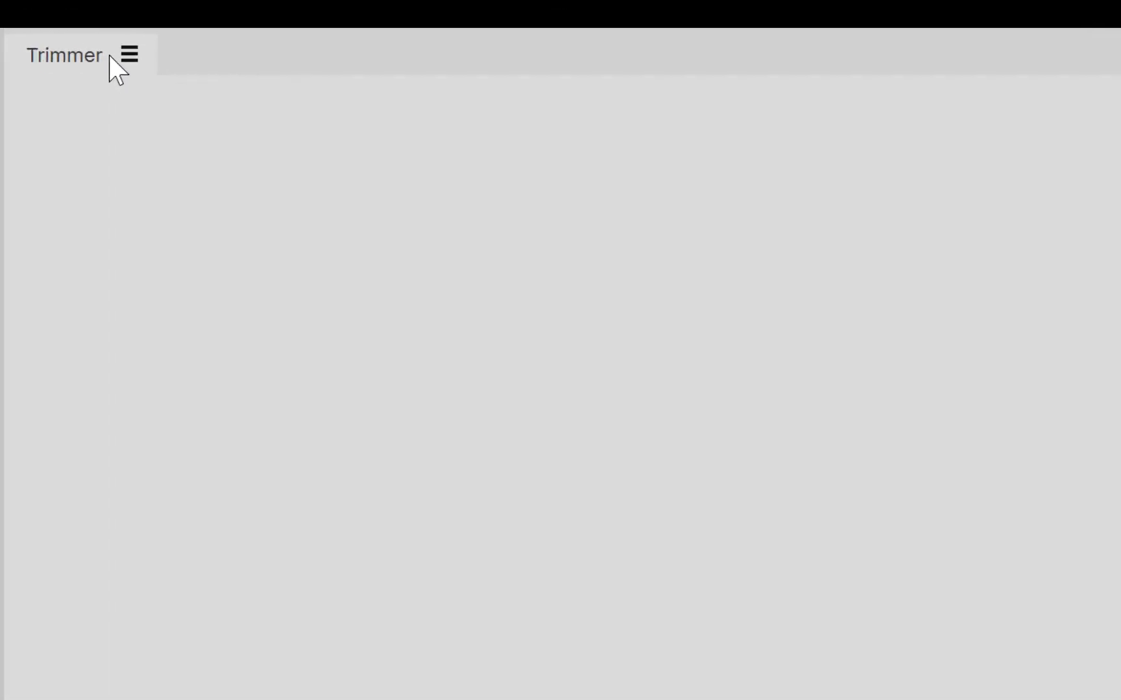
left_click(129, 56)
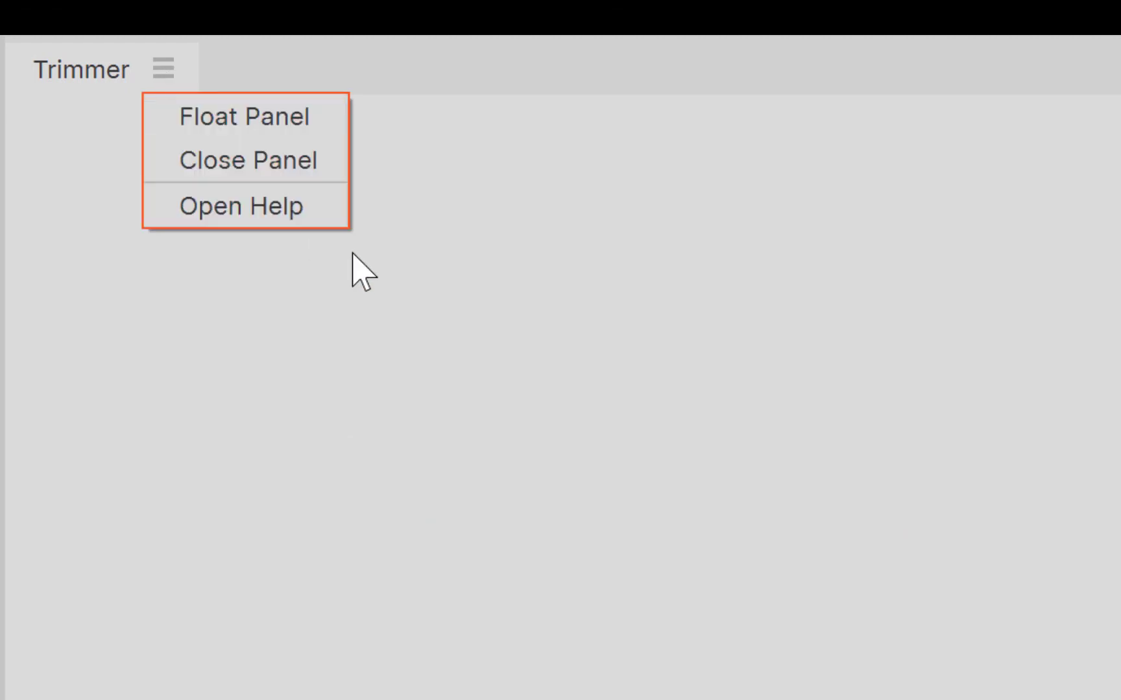
left_click(568, 350)
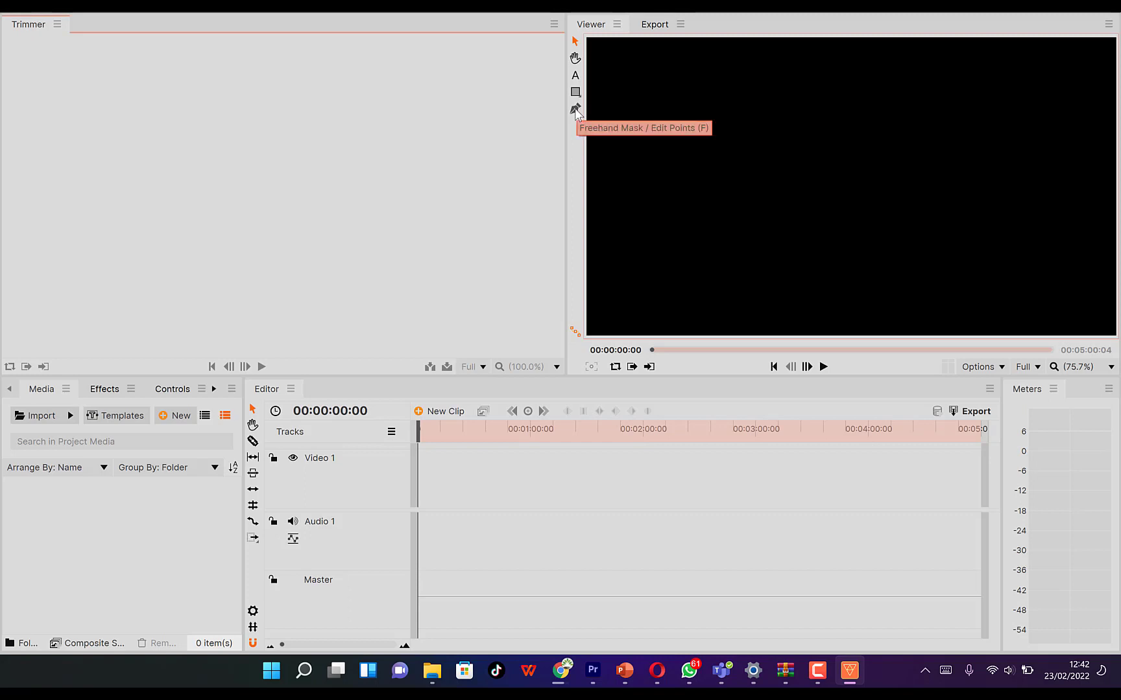
left_click(41, 391)
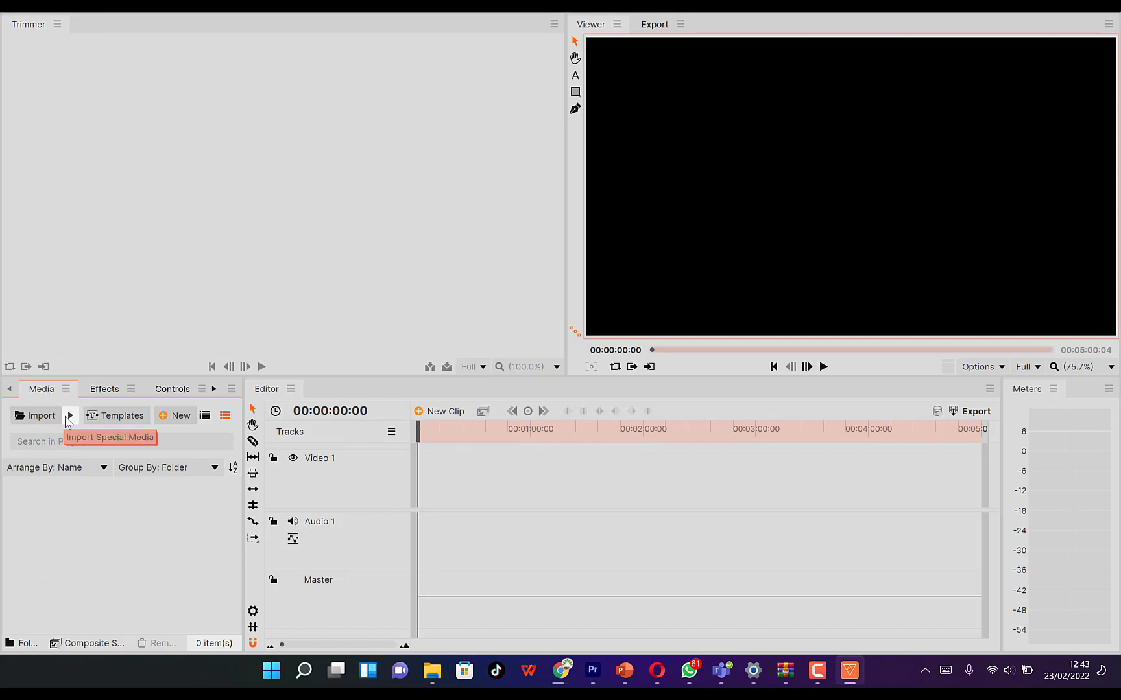
left_click(69, 417)
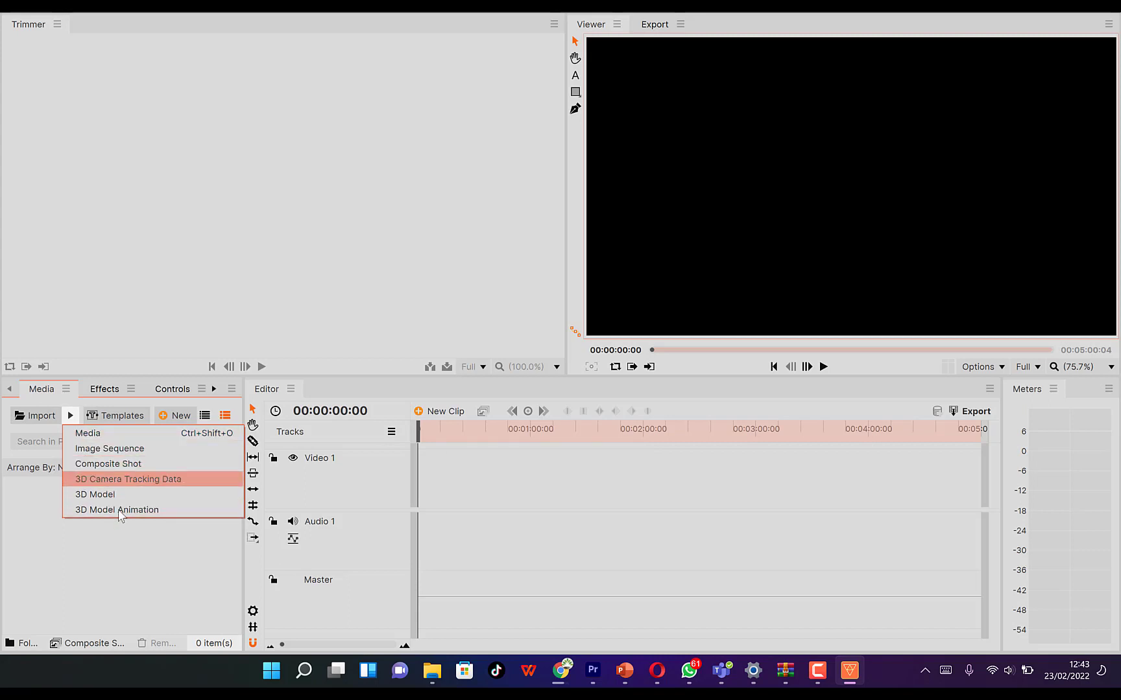
left_click(114, 561)
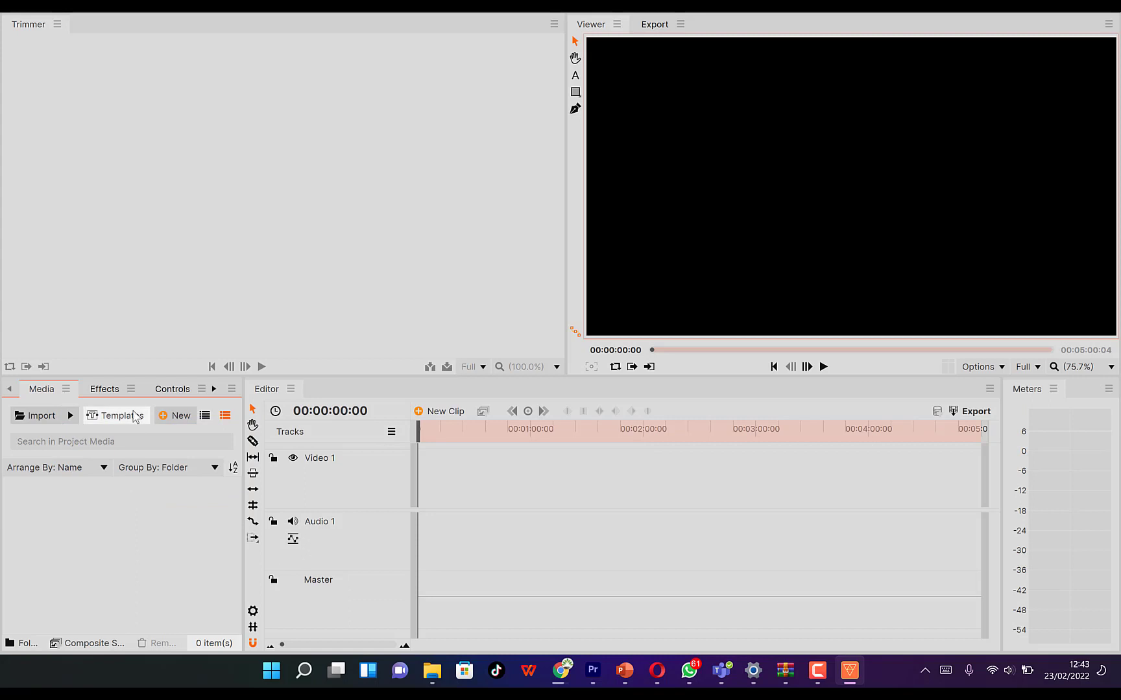
left_click(127, 415)
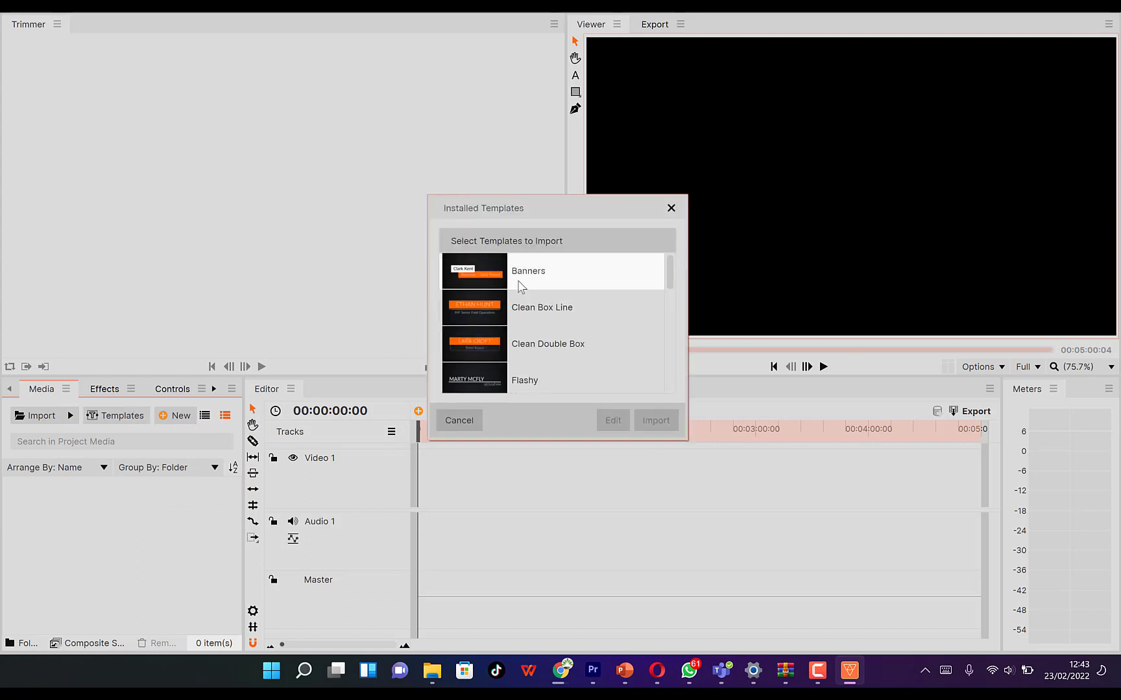
scroll(565, 316, "down", 5)
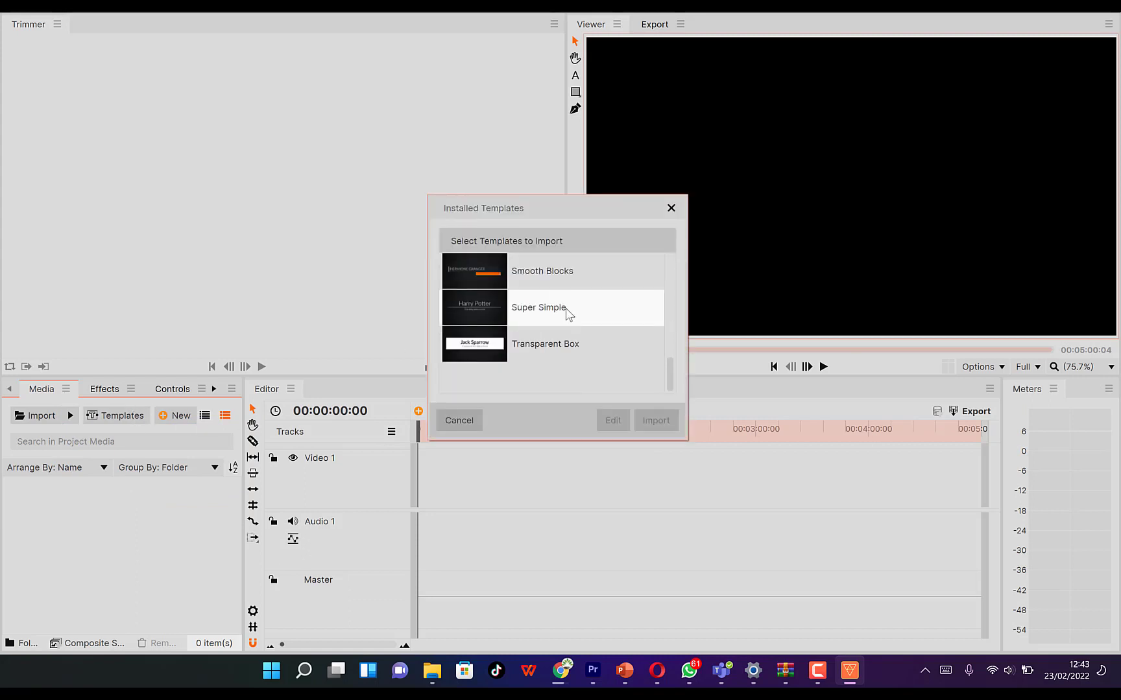
scroll(566, 315, "up", 5)
scroll(551, 302, "down", 5)
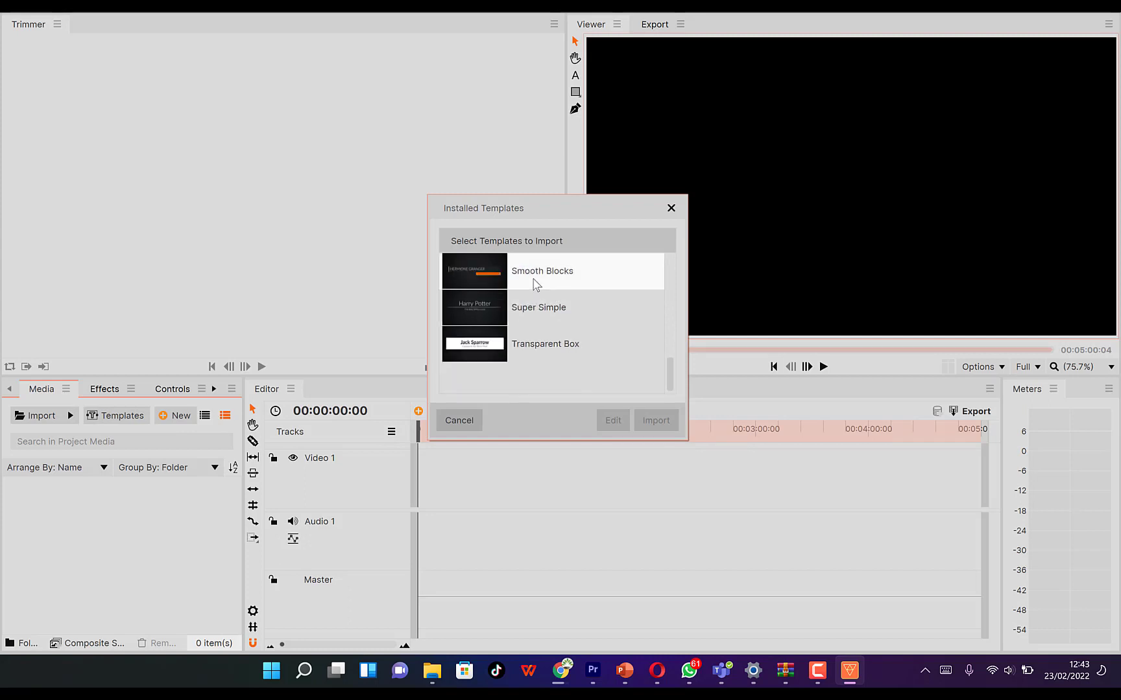
scroll(528, 290, "up", 5)
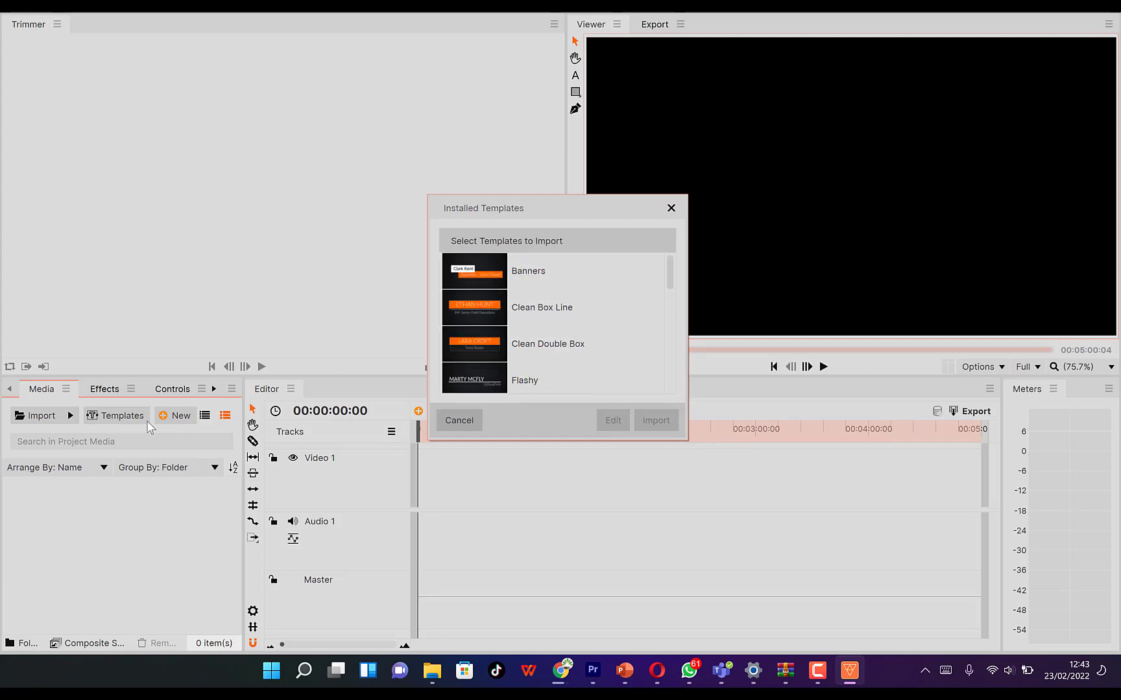
key("Escape")
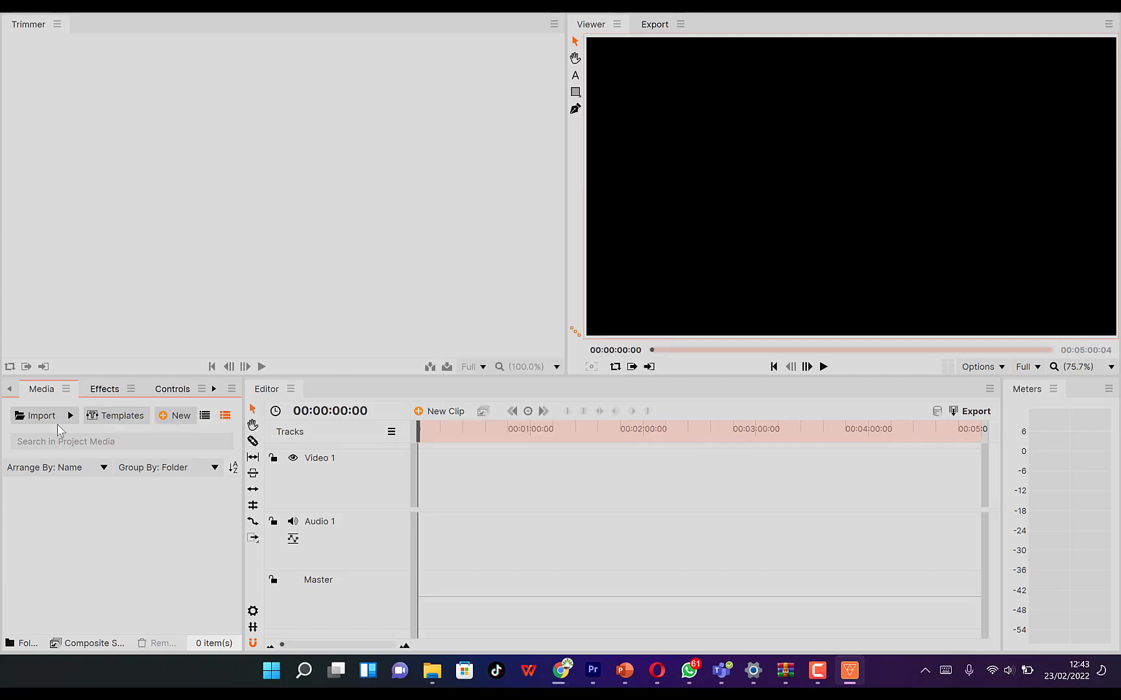
Browse the Effects list, expanding the Color Correction and Audio effect folders.
left_click(101, 390)
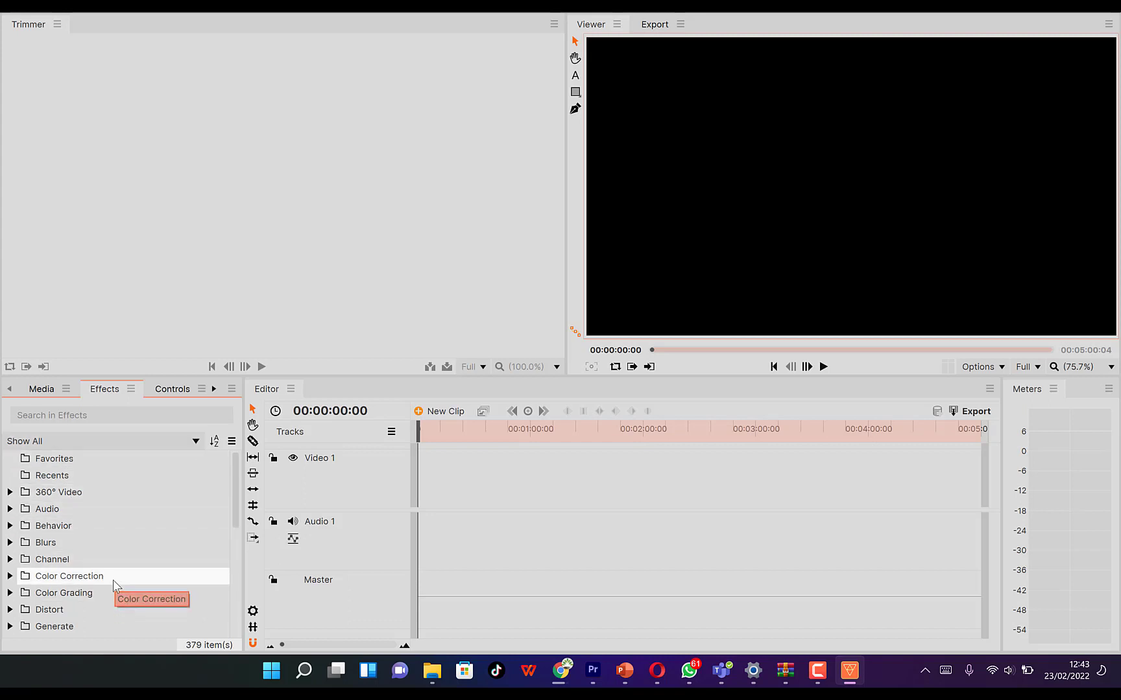
left_click(10, 576)
double_click(144, 501)
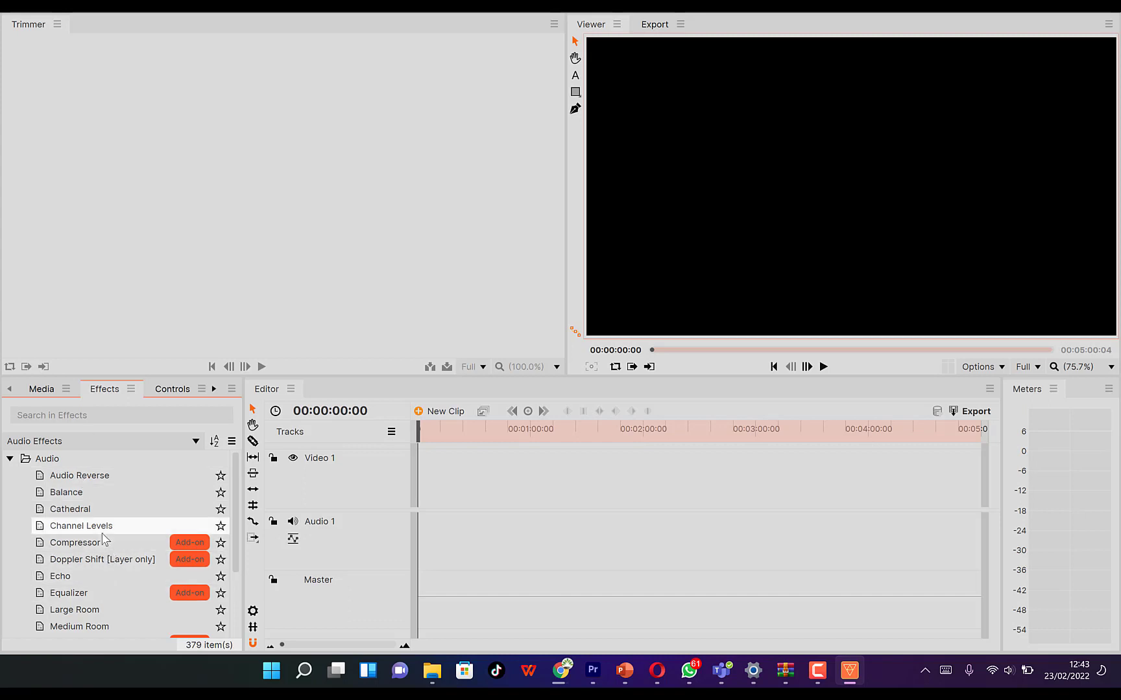
left_click(9, 459)
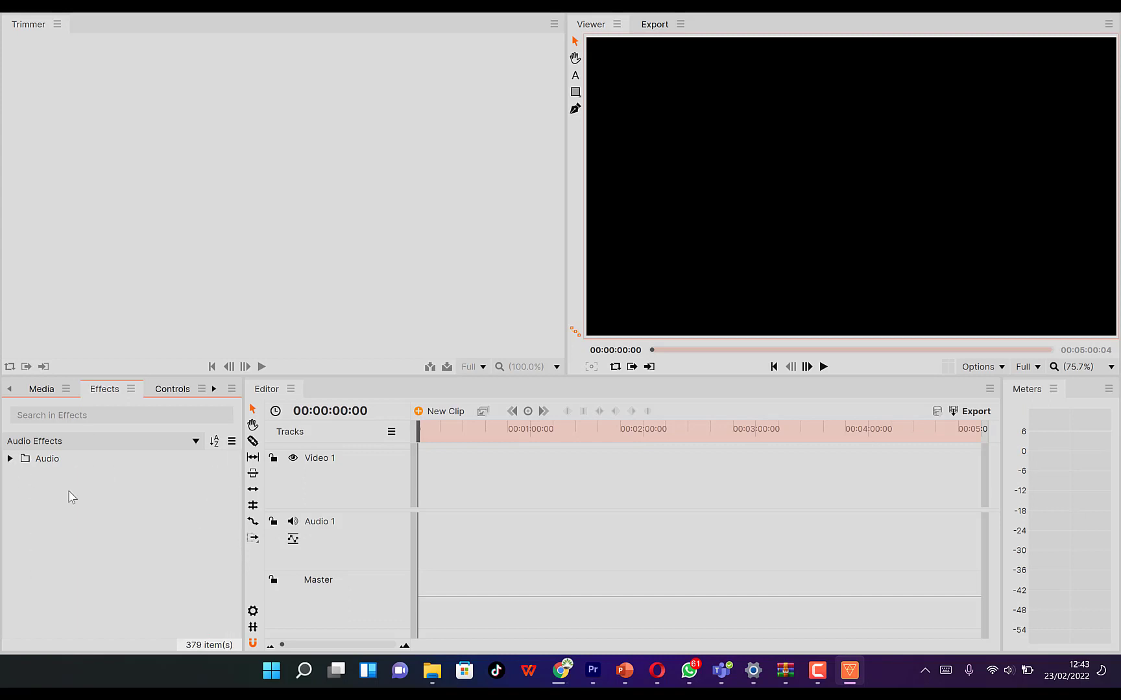
double_click(22, 463)
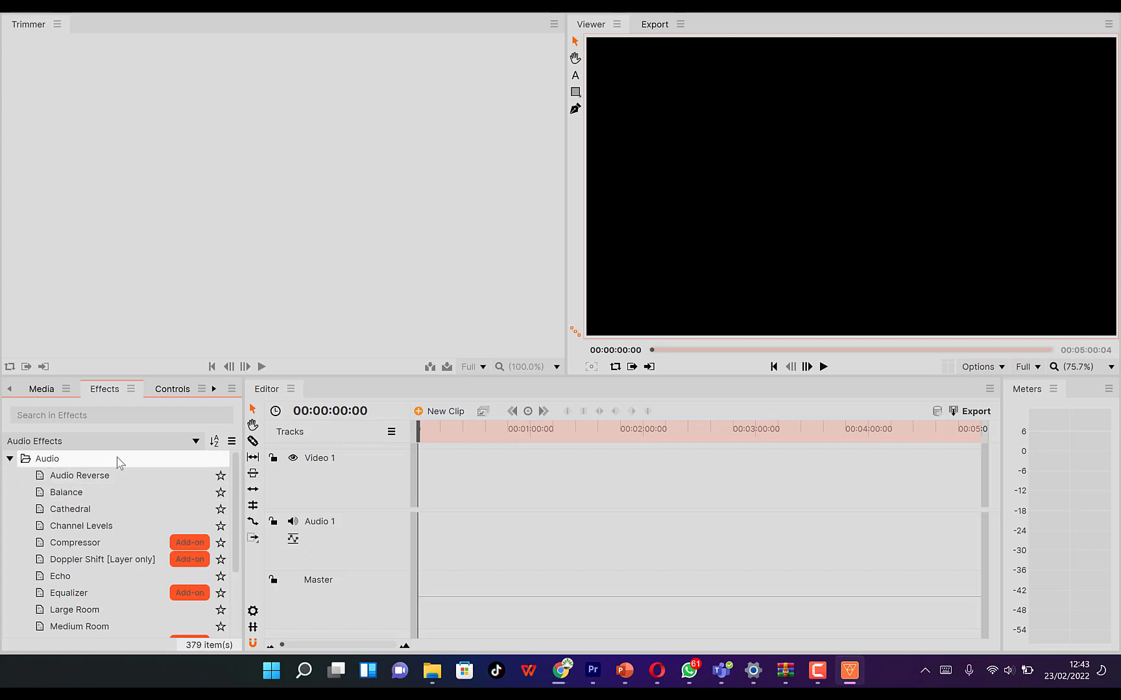
Look through the Controls and History panels, then bring up the empty Media panel.
left_click(157, 392)
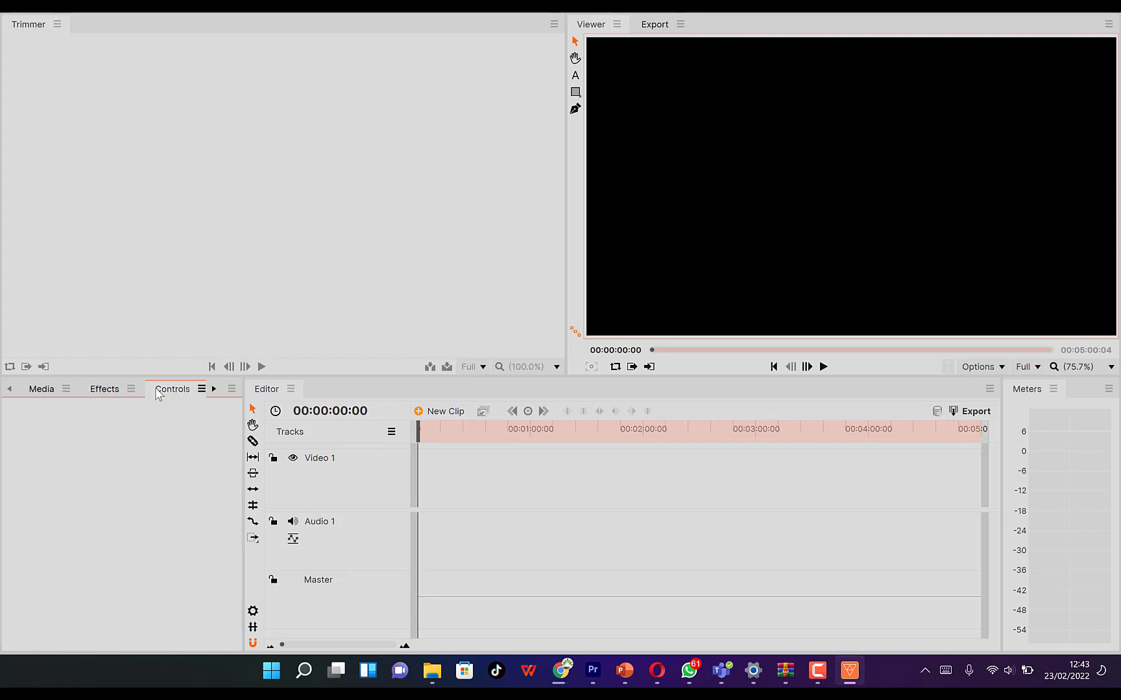
left_click(214, 389)
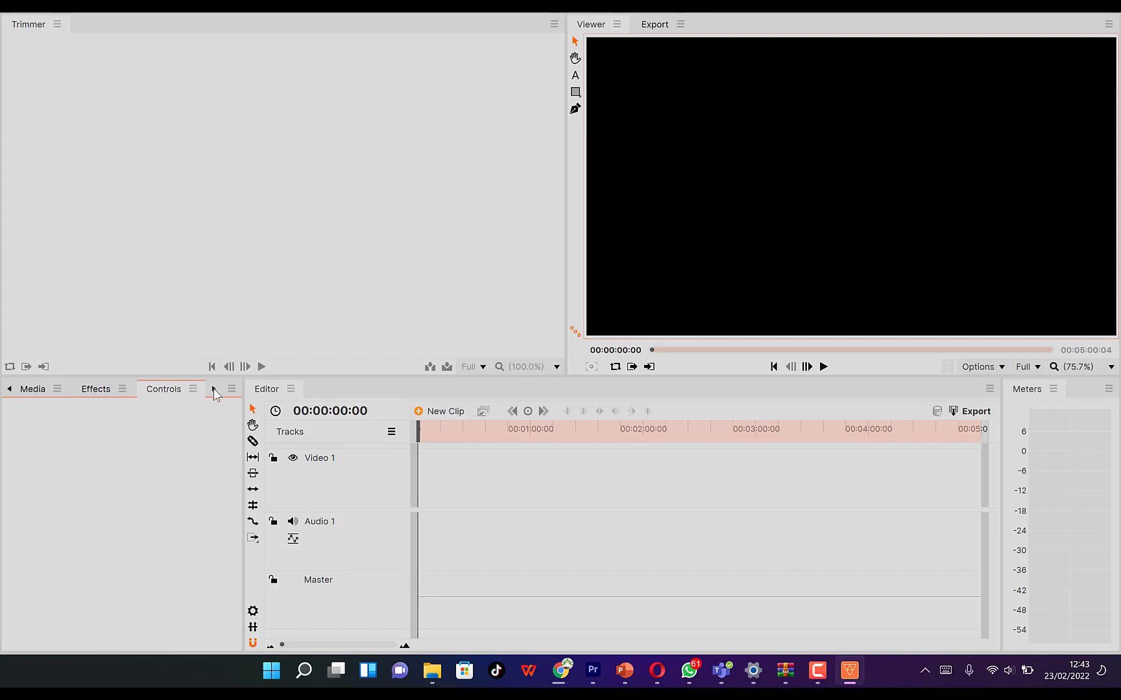
left_click(214, 389)
left_click(162, 393)
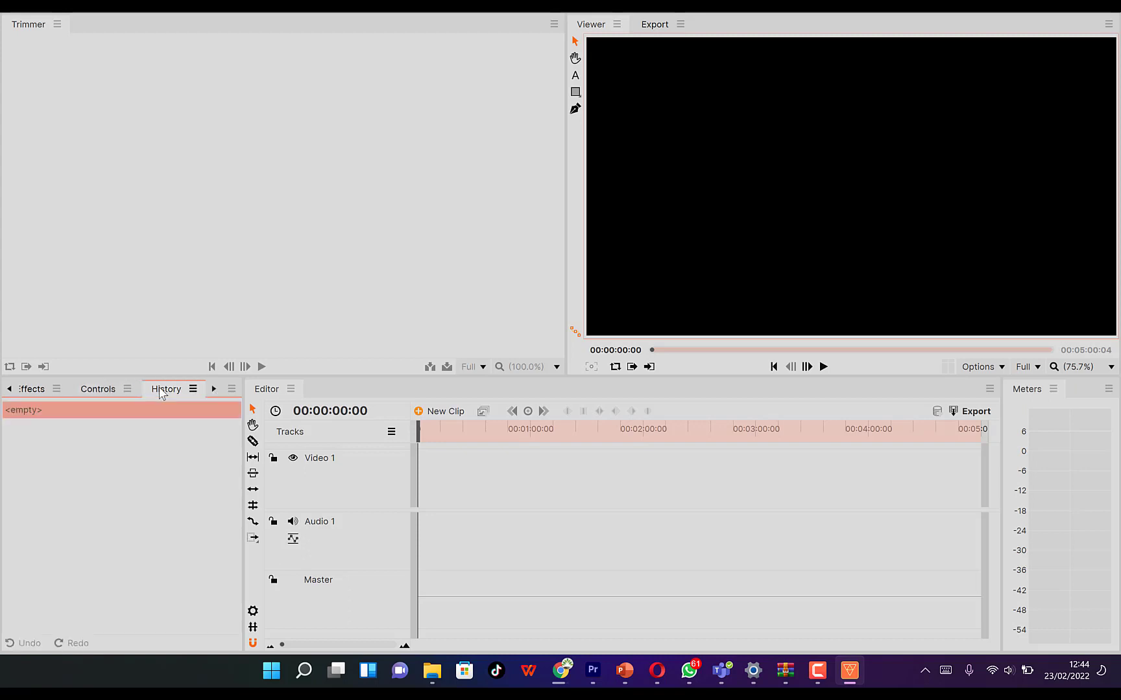
left_click(32, 394)
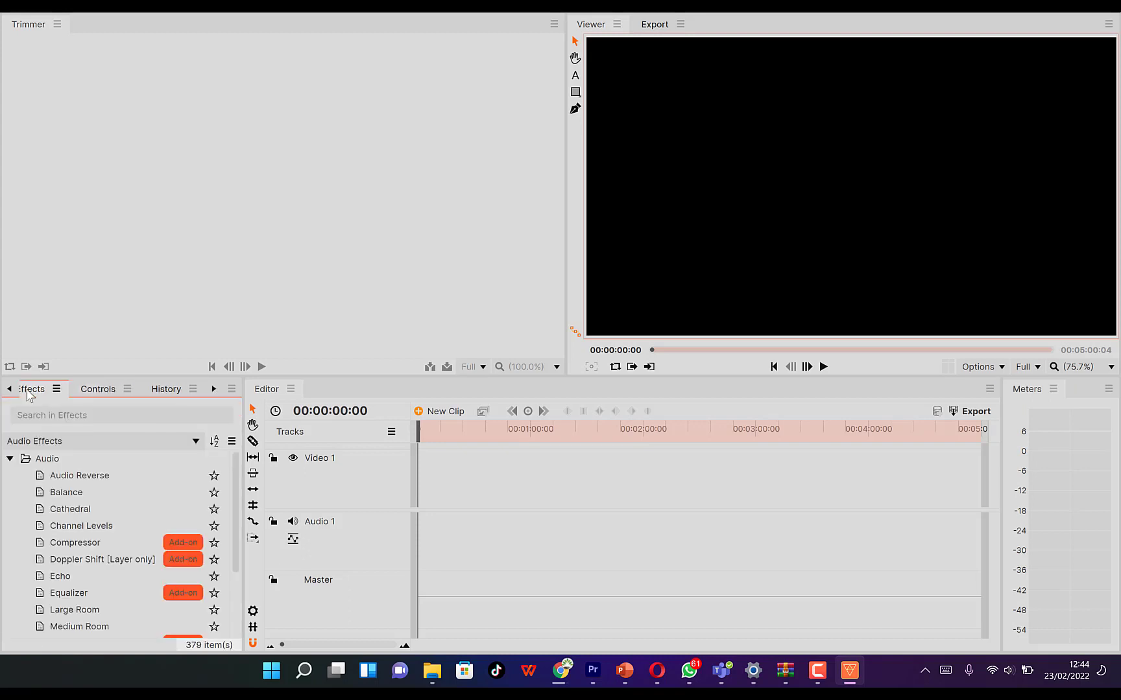
left_click(9, 389)
left_click(9, 390)
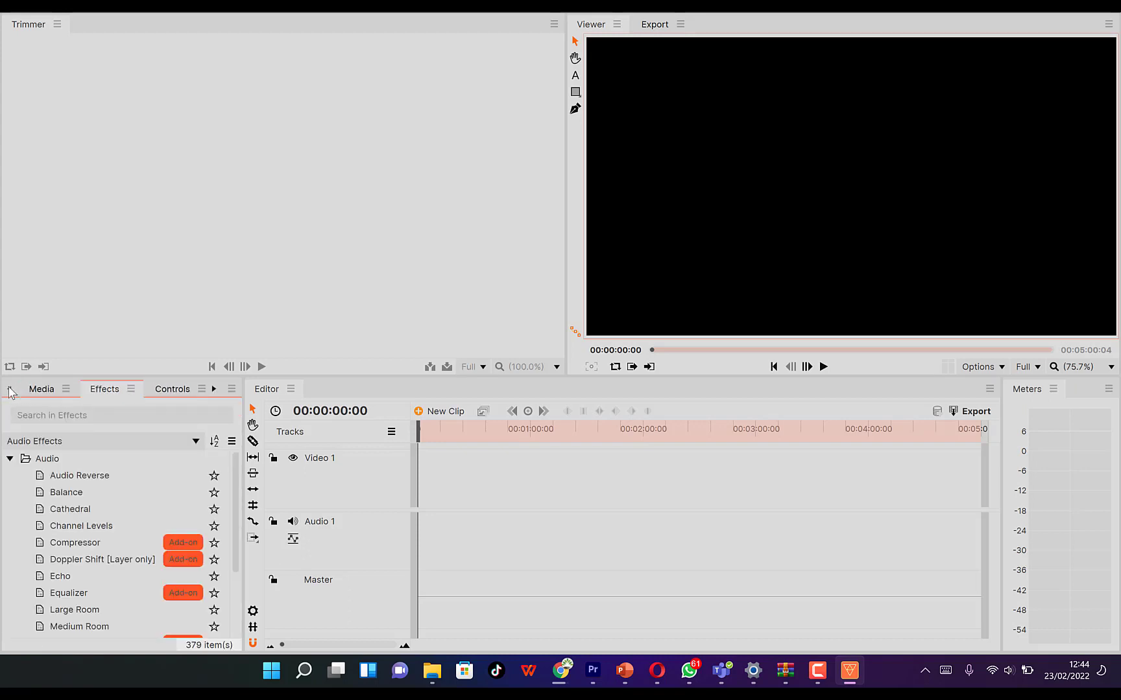
left_click(65, 389)
left_click(43, 396)
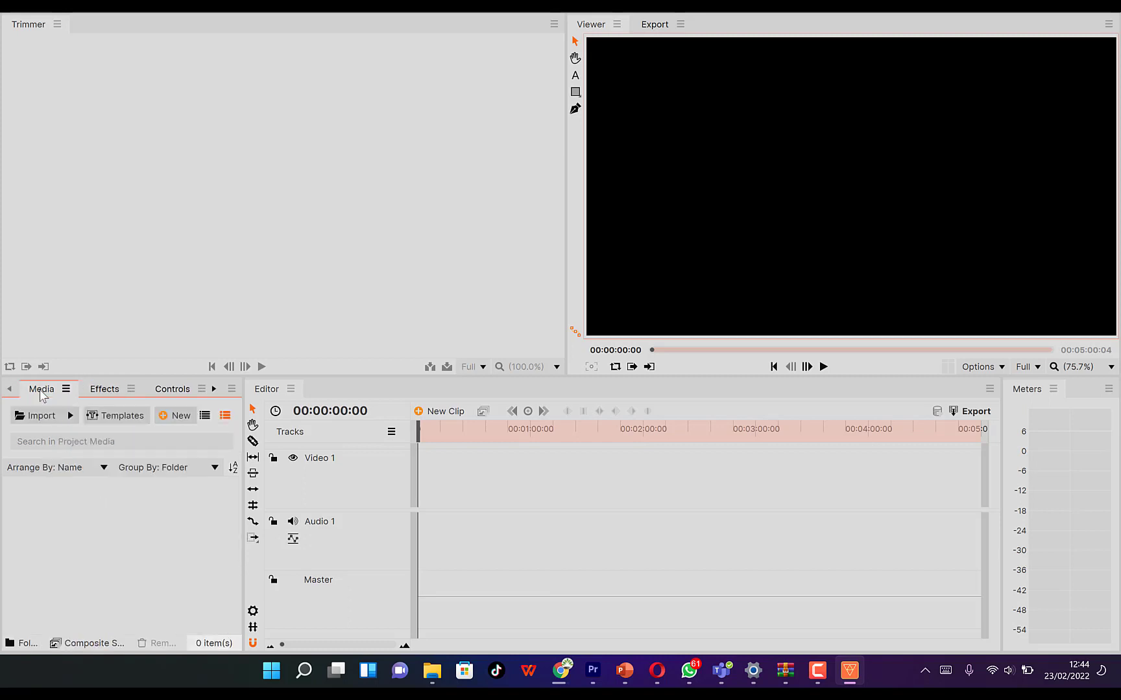
Import intro.mp4 from the Videos\Media\Video folder into the project media.
left_click(70, 415)
left_click(88, 434)
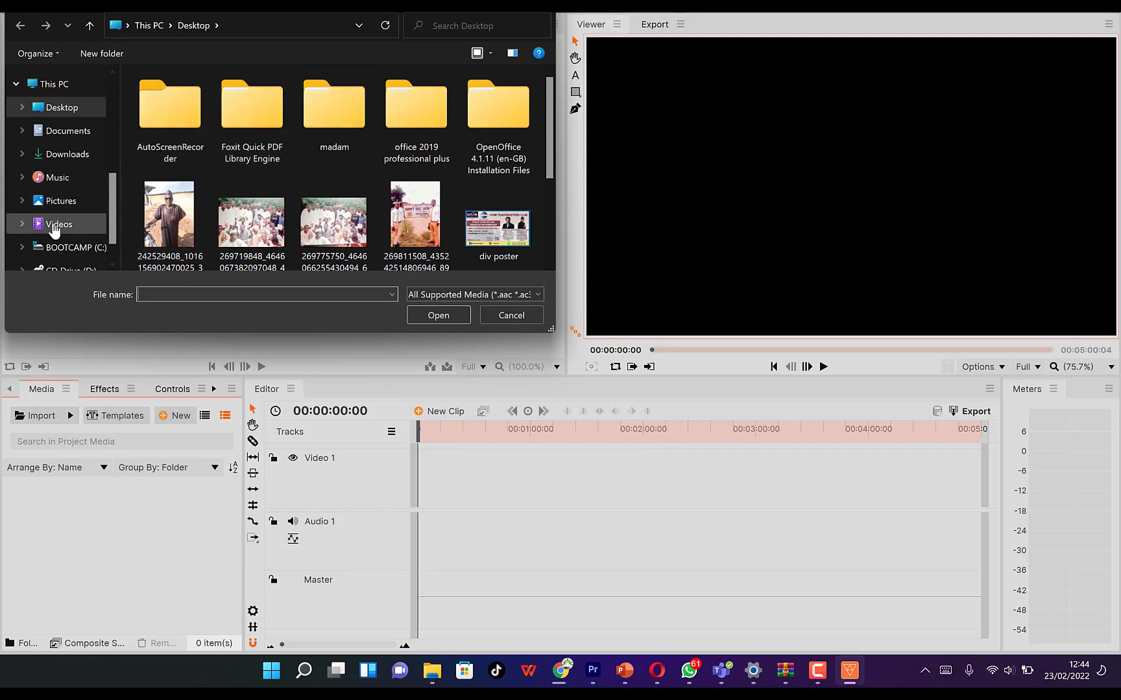
left_click(97, 221)
double_click(394, 206)
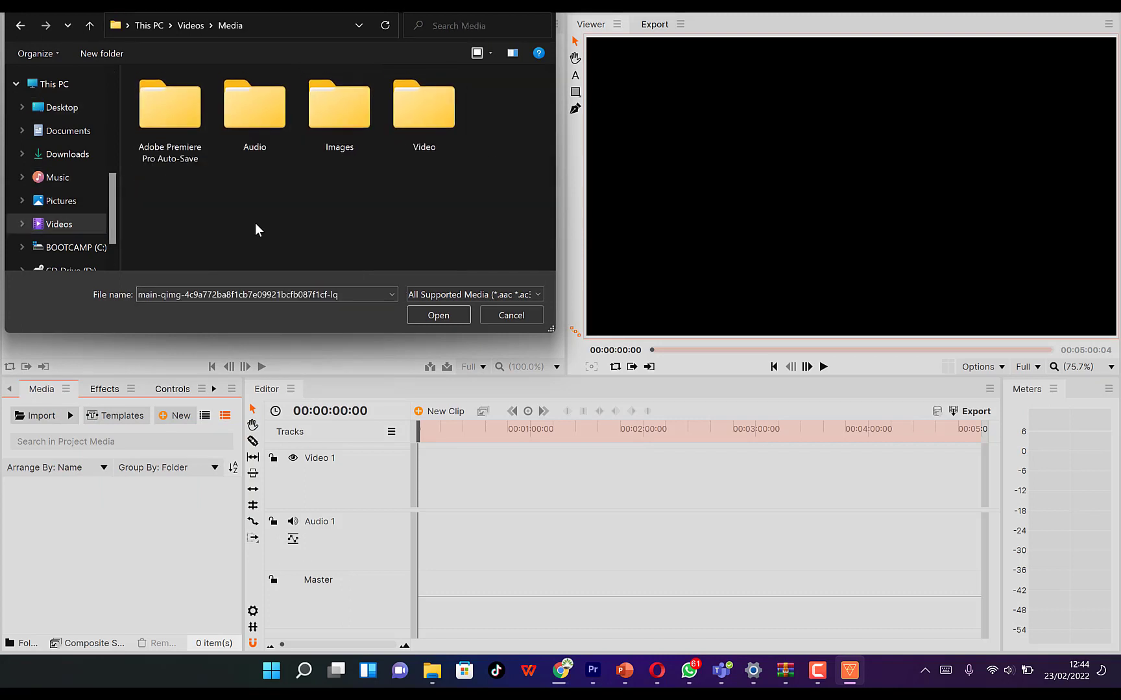
double_click(430, 114)
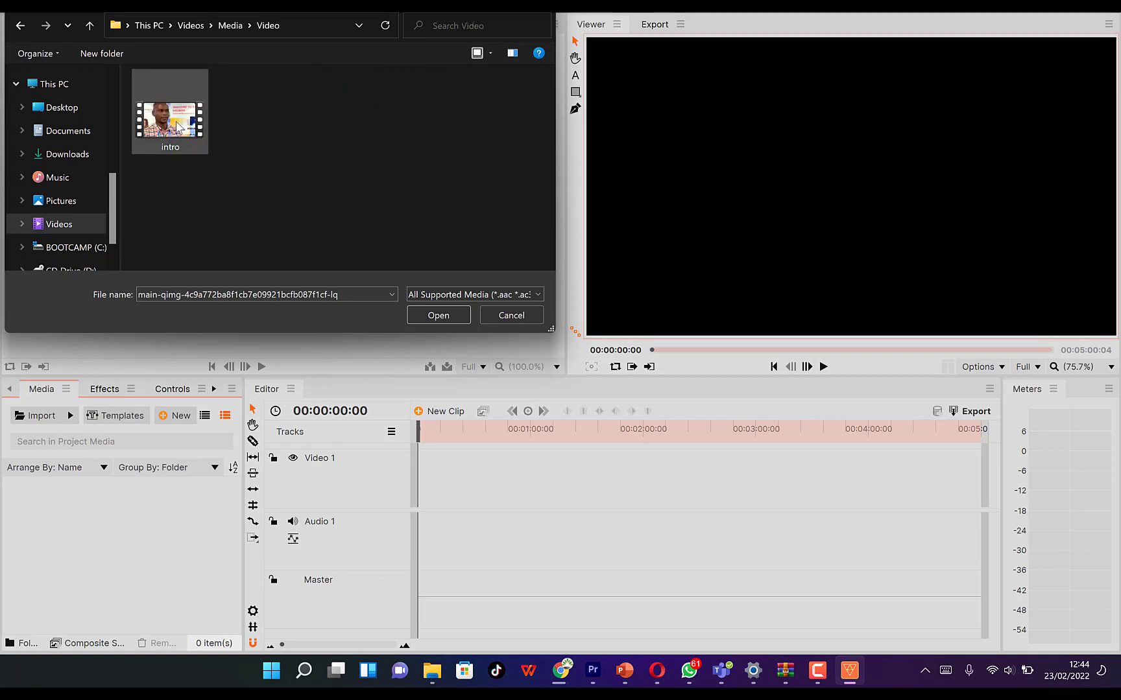
left_click(168, 92)
left_click(435, 317)
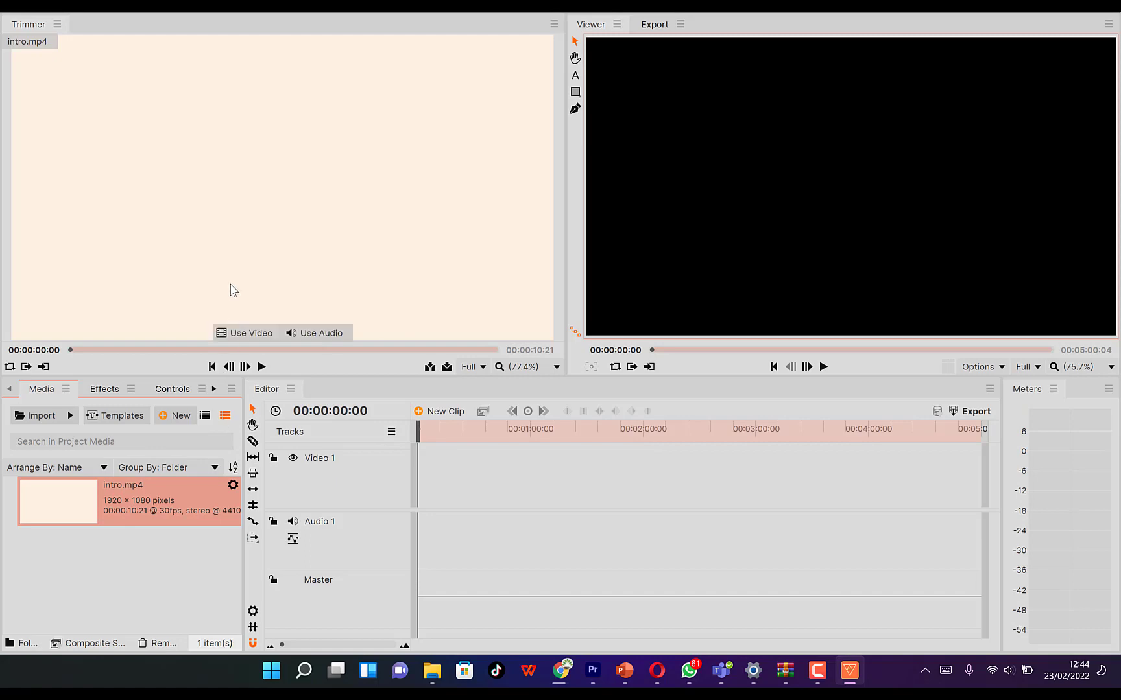
Preview intro.mp4 in the Trimmer up to the interview scene at 00:00:08:01, then drag it onto the timeline.
key("space")
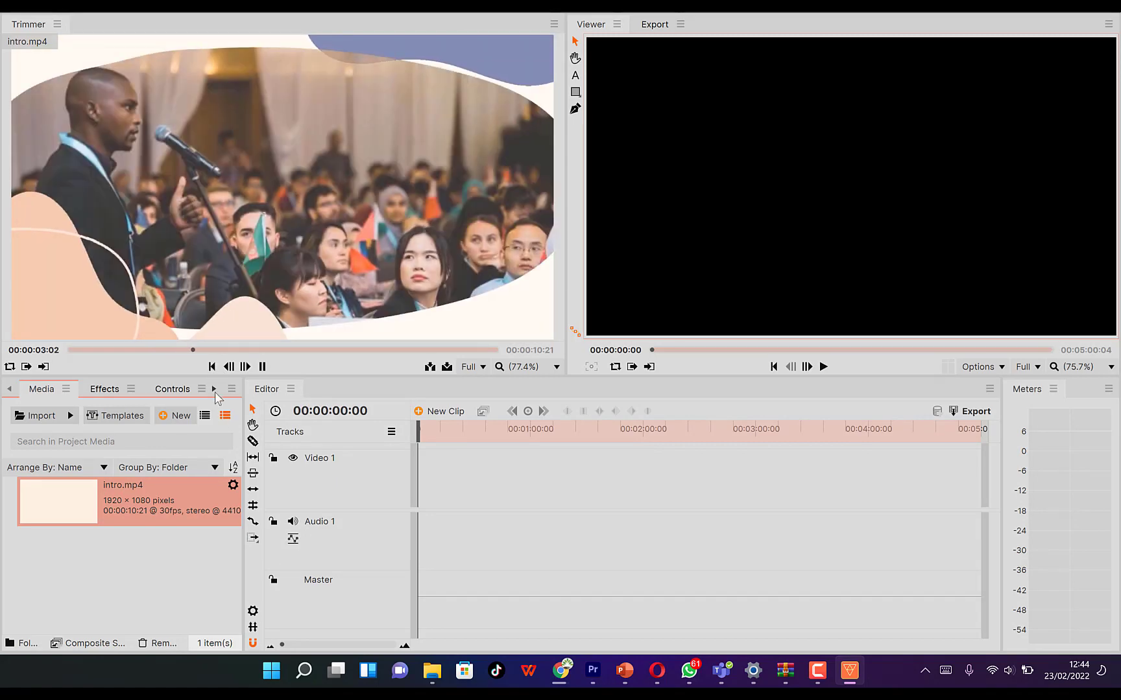
key("space")
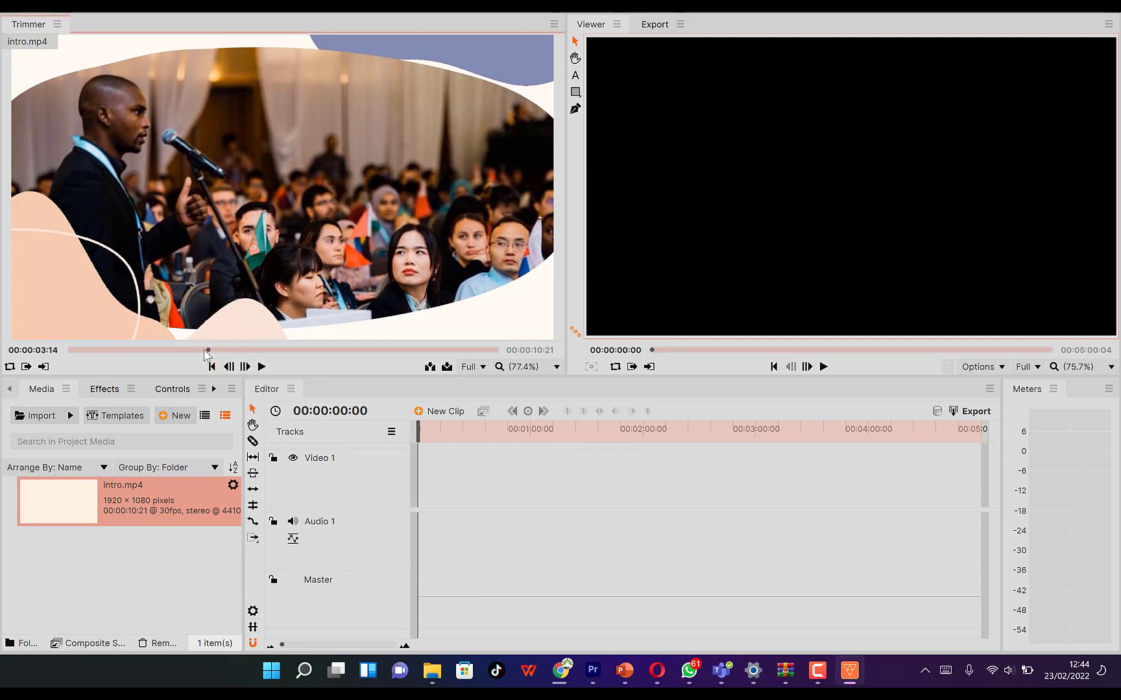
left_click_drag(210, 351, 180, 351)
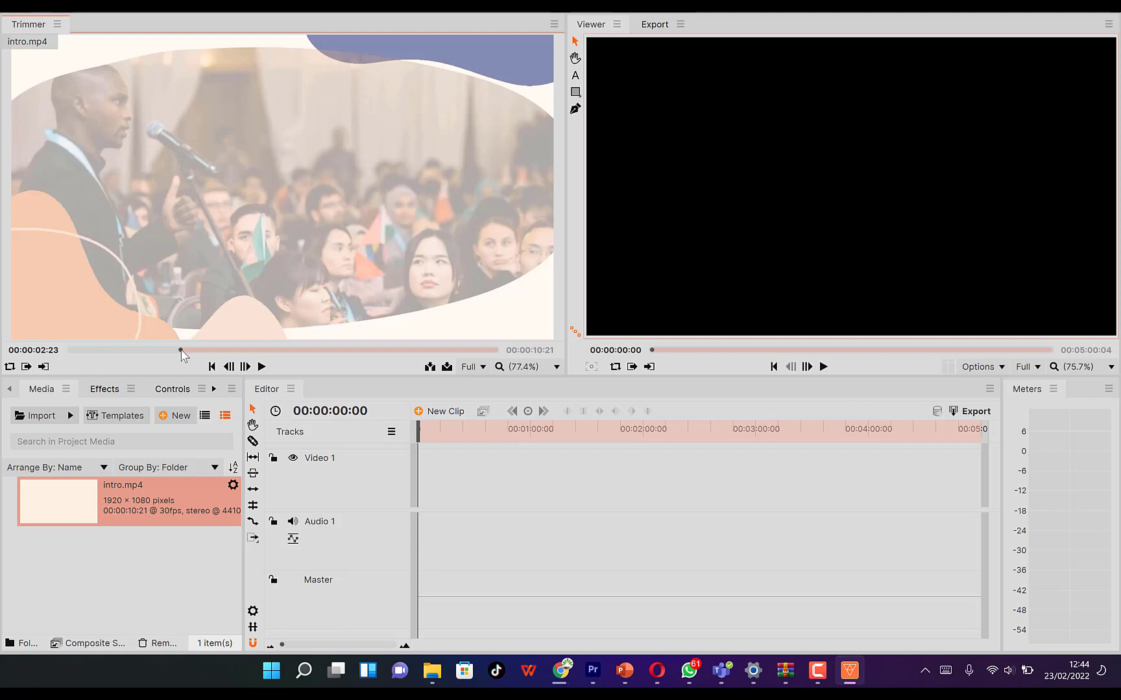
left_click(390, 350)
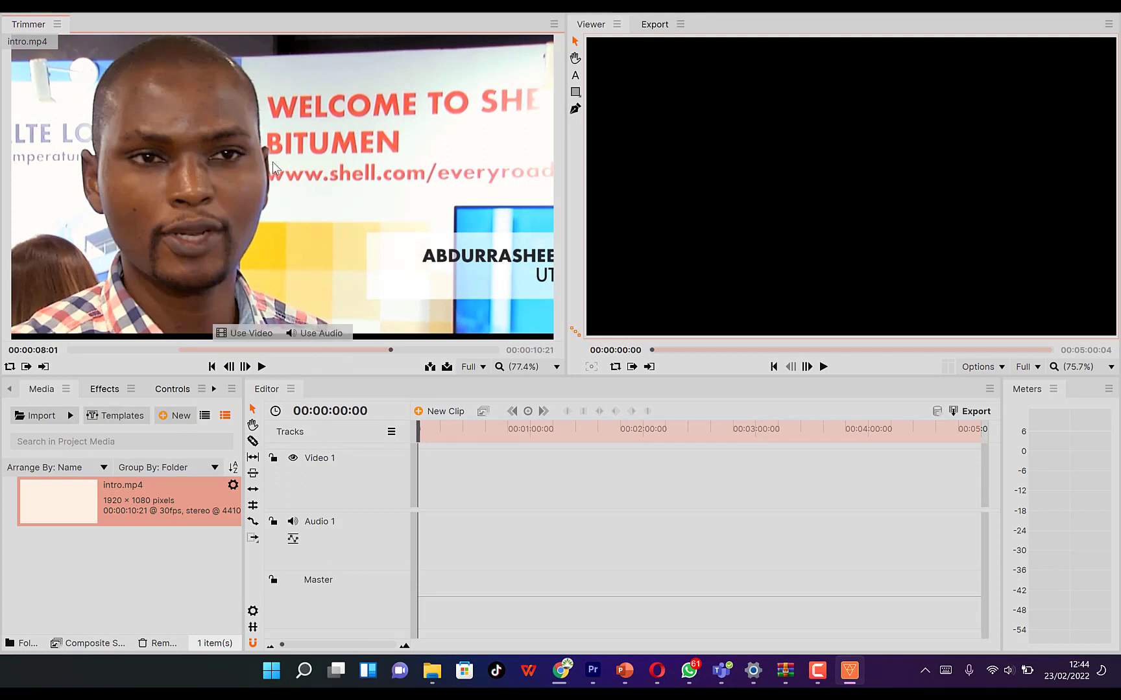
left_click_drag(272, 167, 421, 543)
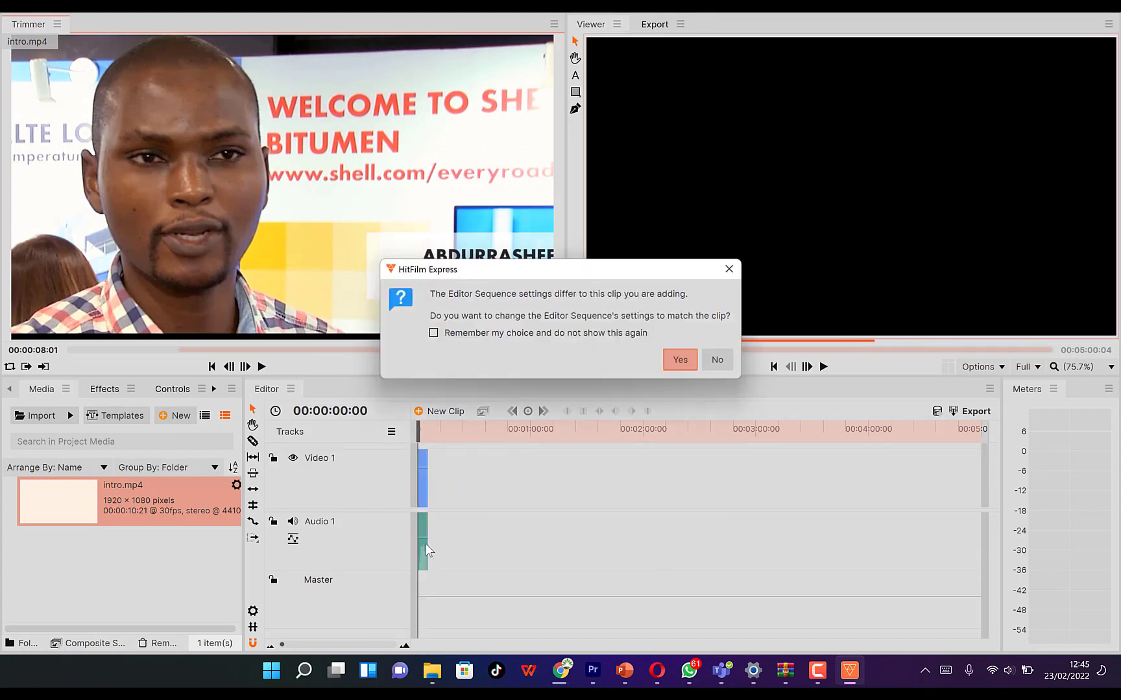
Accept changing the sequence settings to match intro.mp4.
left_click(682, 360)
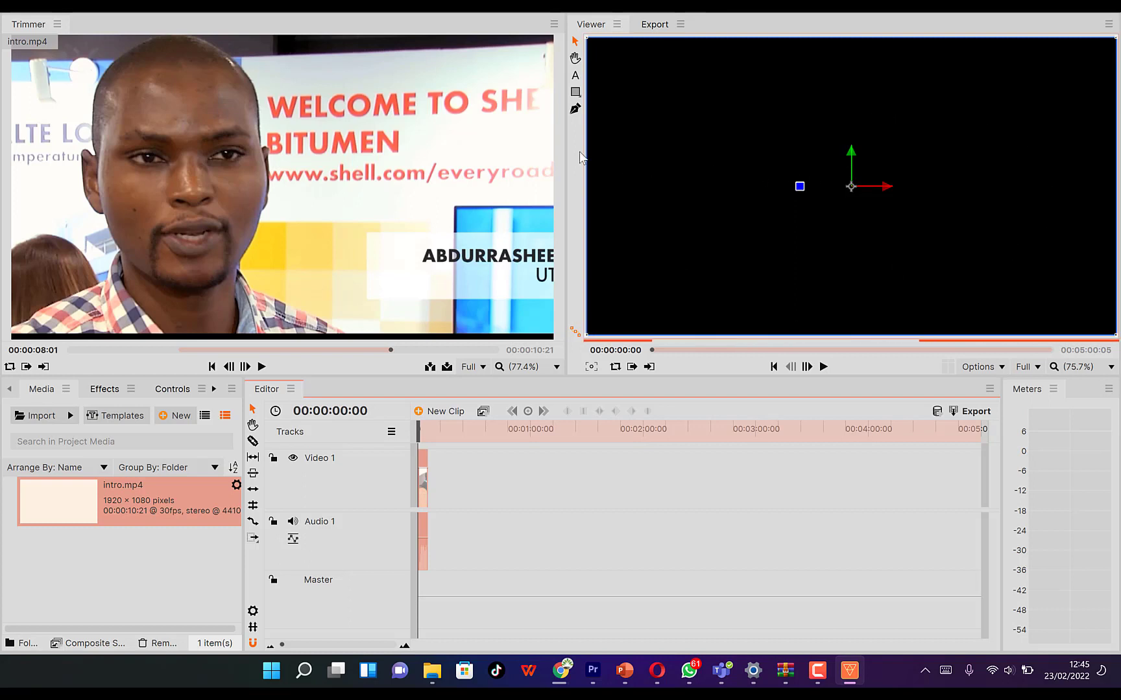
mouse_move(354, 219)
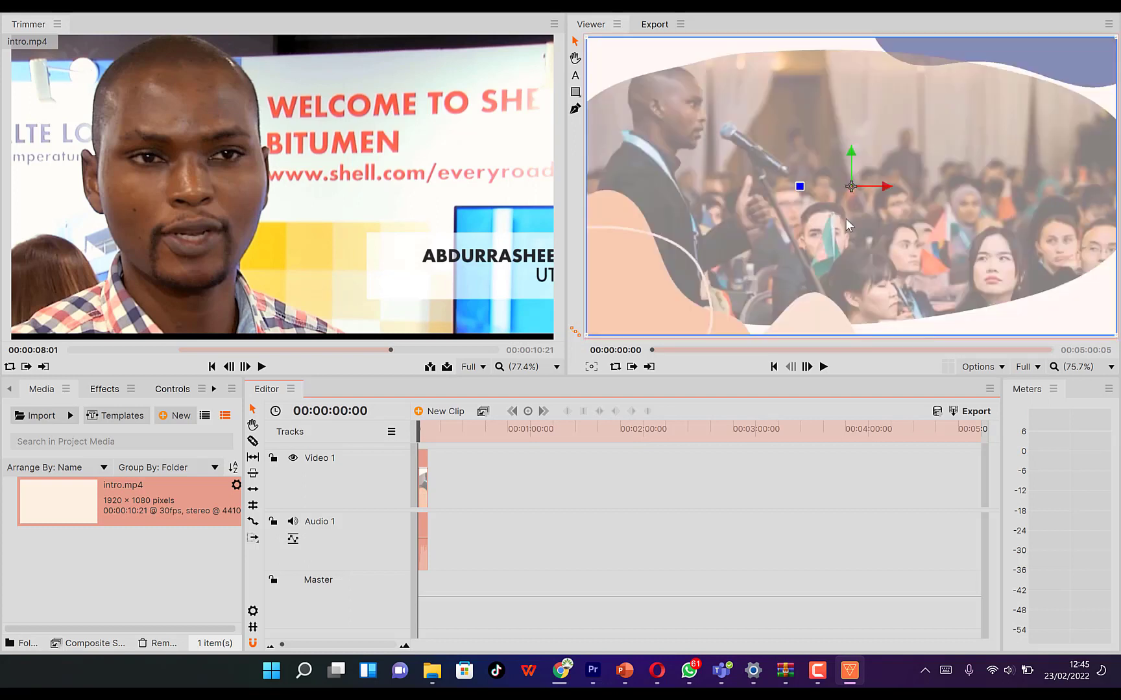
mouse_move(125, 89)
Zoom the timeline in on the clip and scrub the playhead to 00:00:02:08.
mouse_move(281, 646)
left_mouse_down()
mouse_move(373, 658)
mouse_move(364, 662)
left_mouse_up()
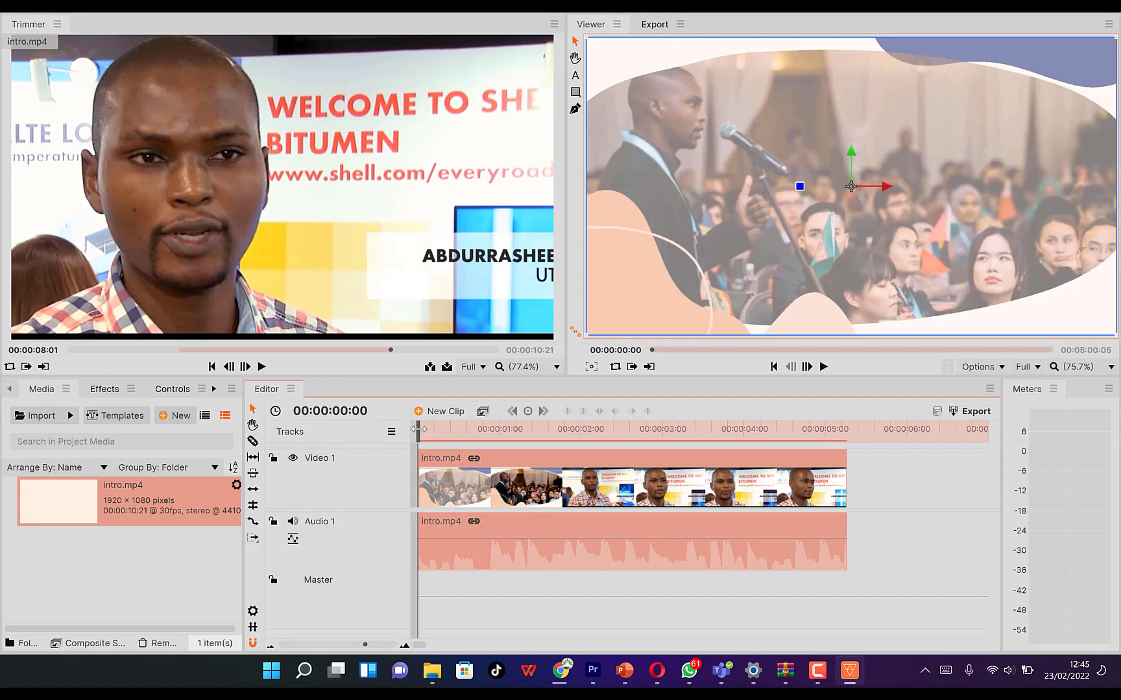
left_click_drag(432, 433, 603, 454)
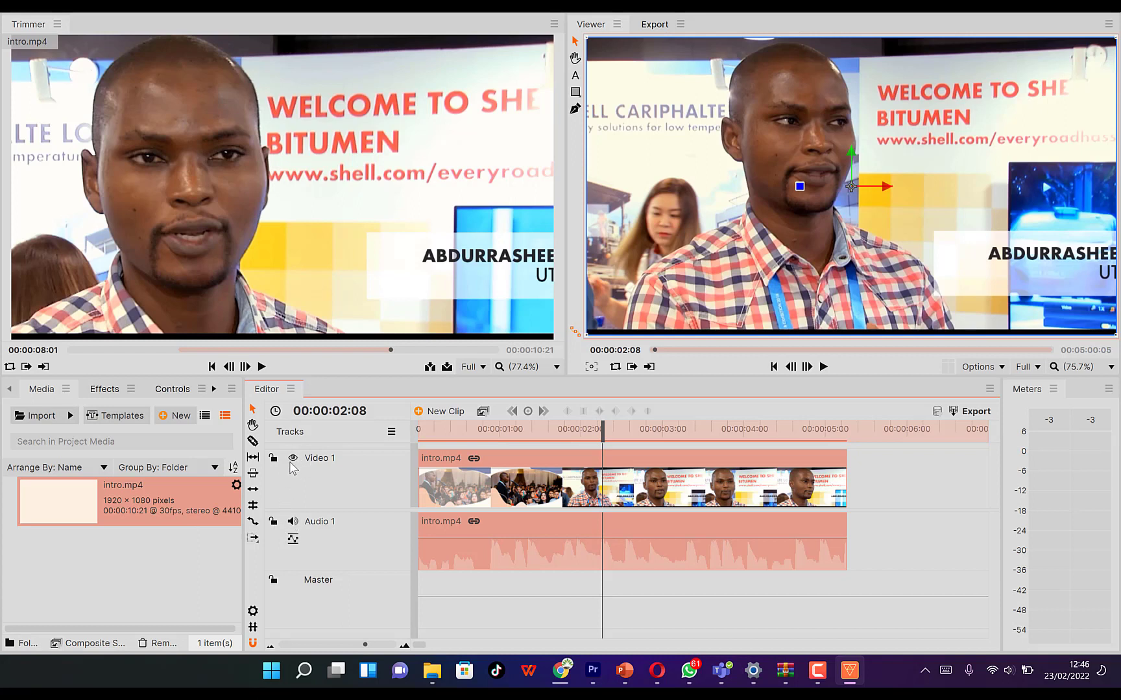
left_click(291, 458)
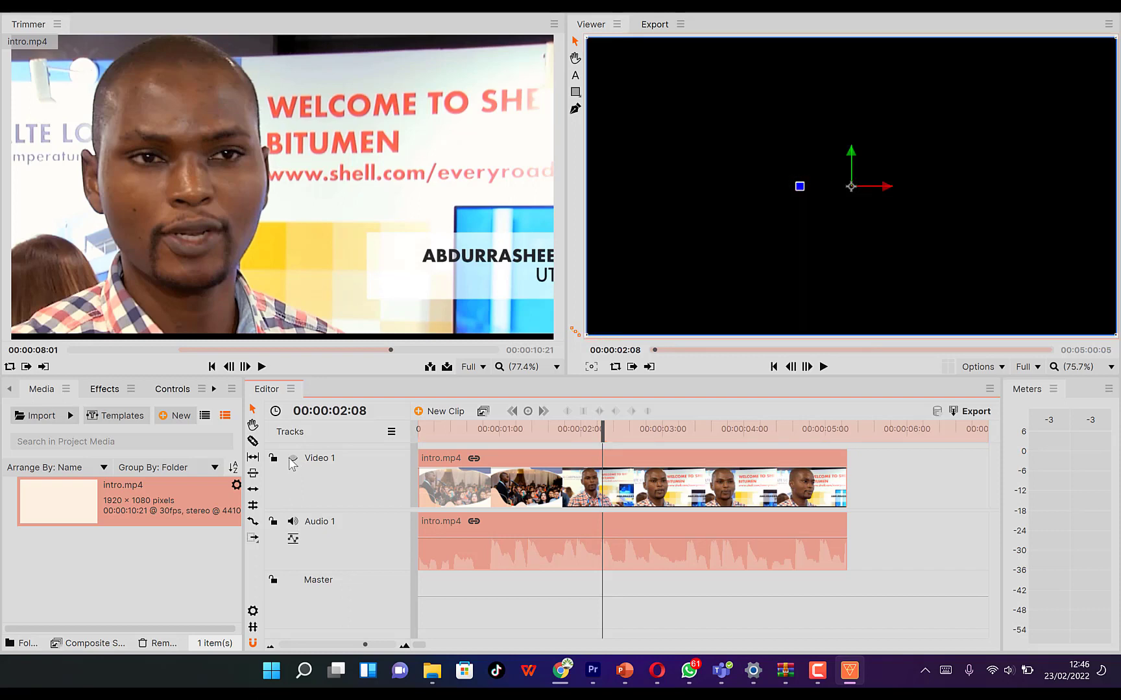
left_click(293, 459)
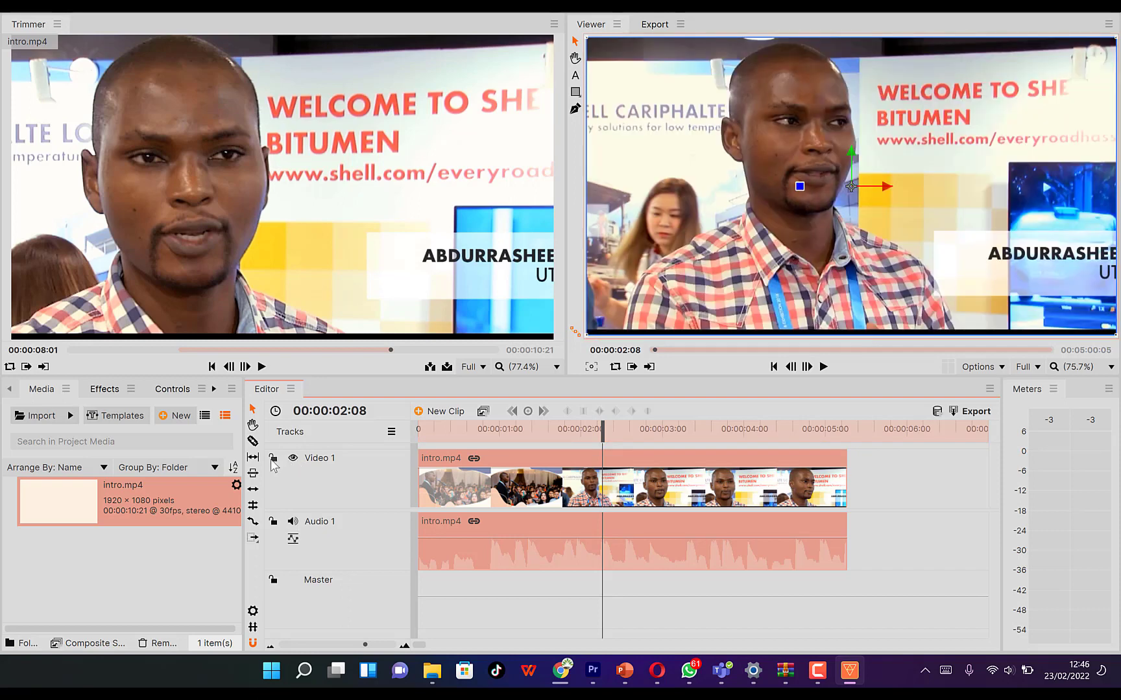
left_click(273, 459)
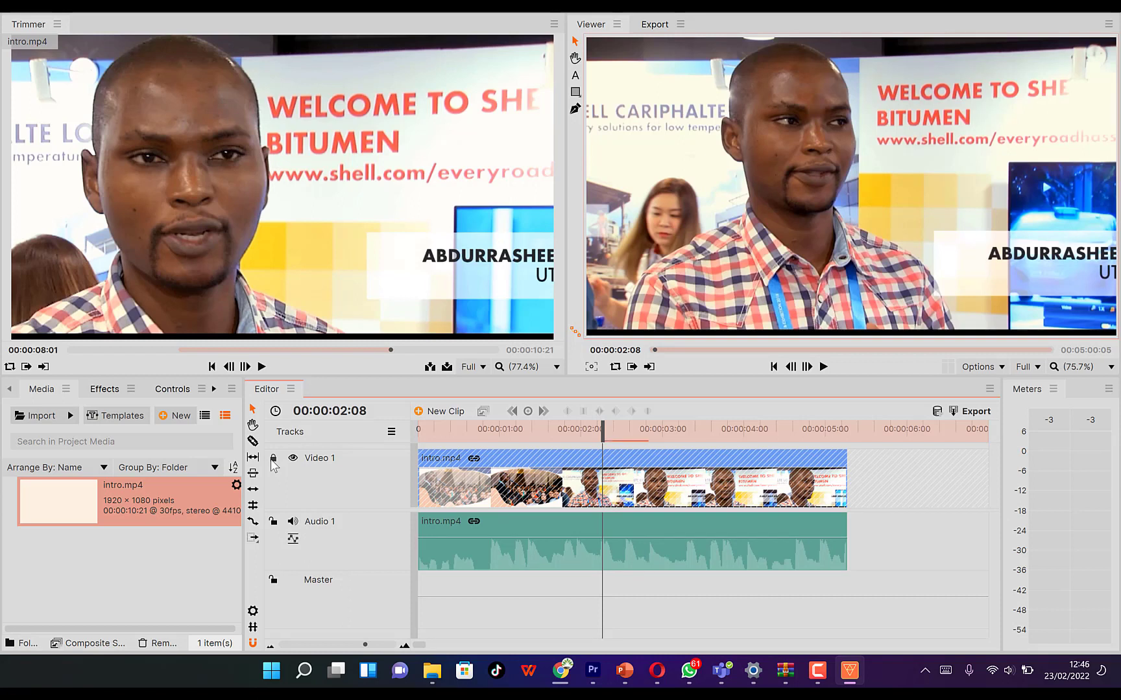
left_click(273, 459)
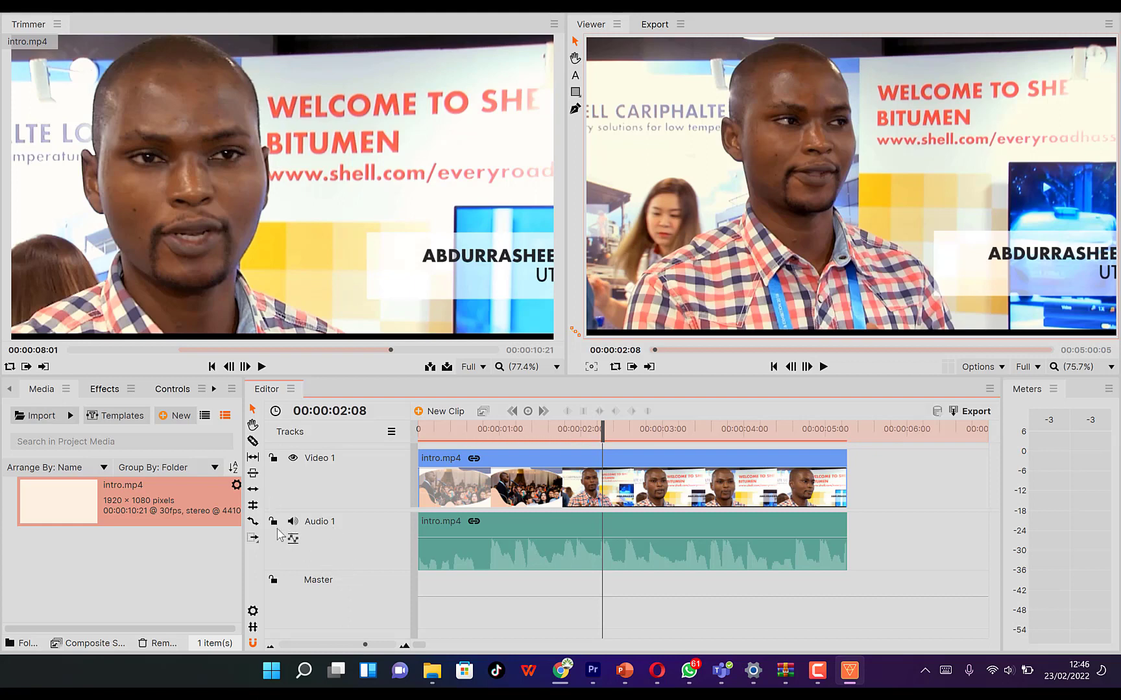
left_click_drag(642, 429, 504, 432)
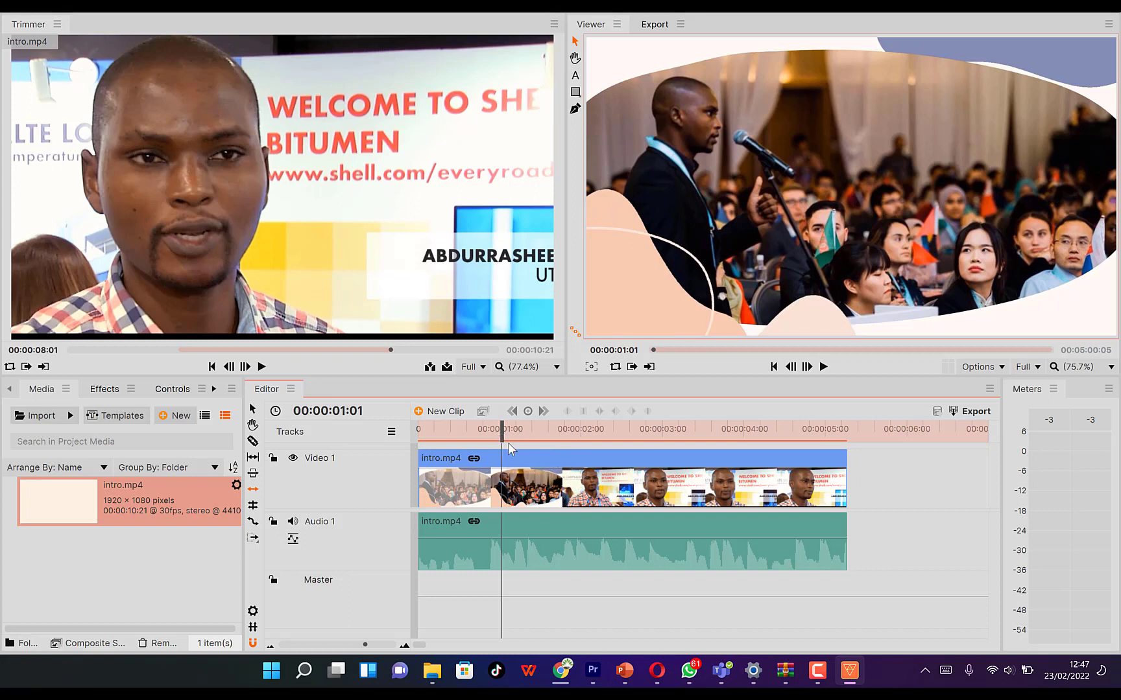
Slice the intro.mp4 clip at four points, starting just under one second, into five pieces.
left_click_drag(502, 428, 478, 496)
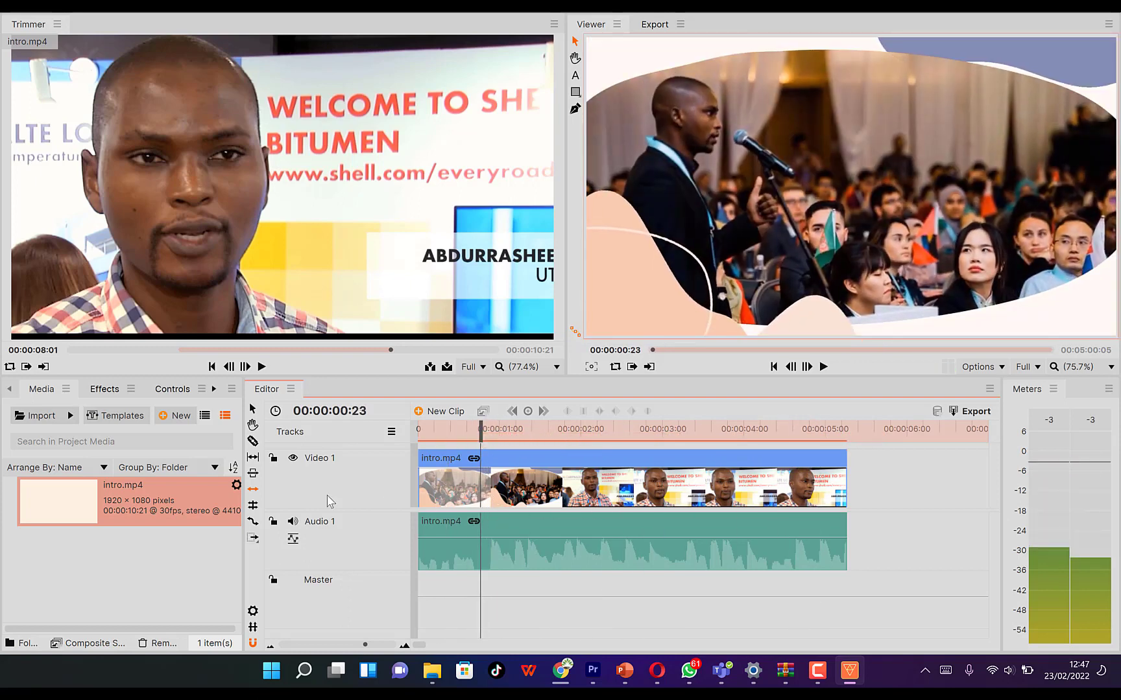
left_click(254, 444)
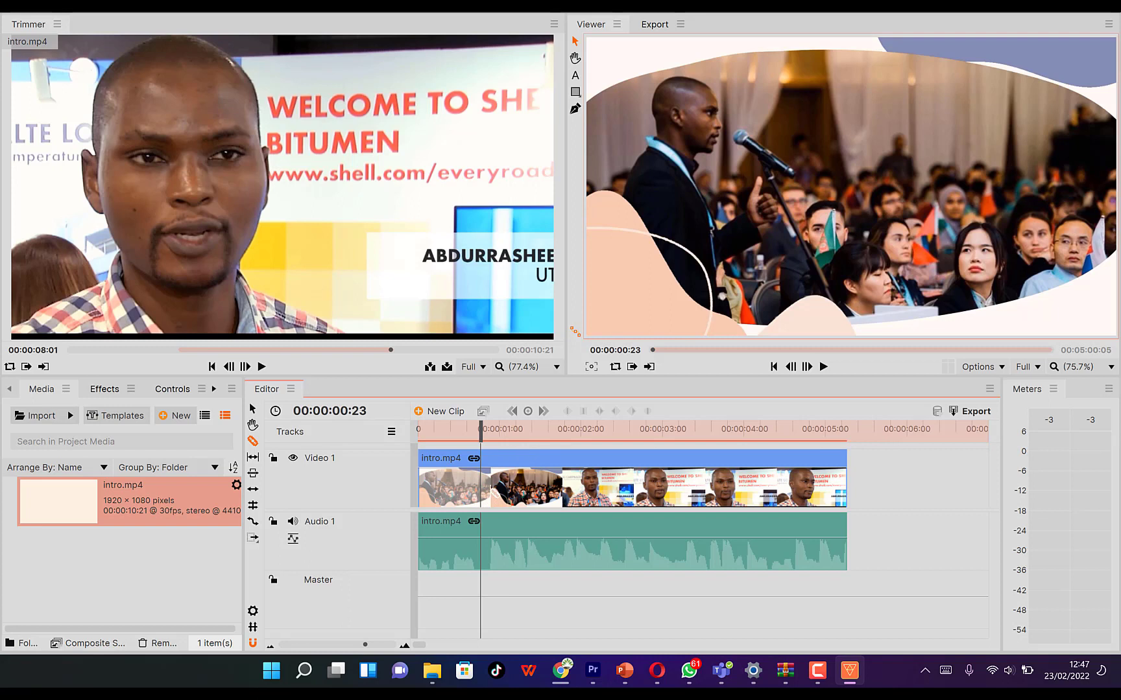
left_click(487, 488)
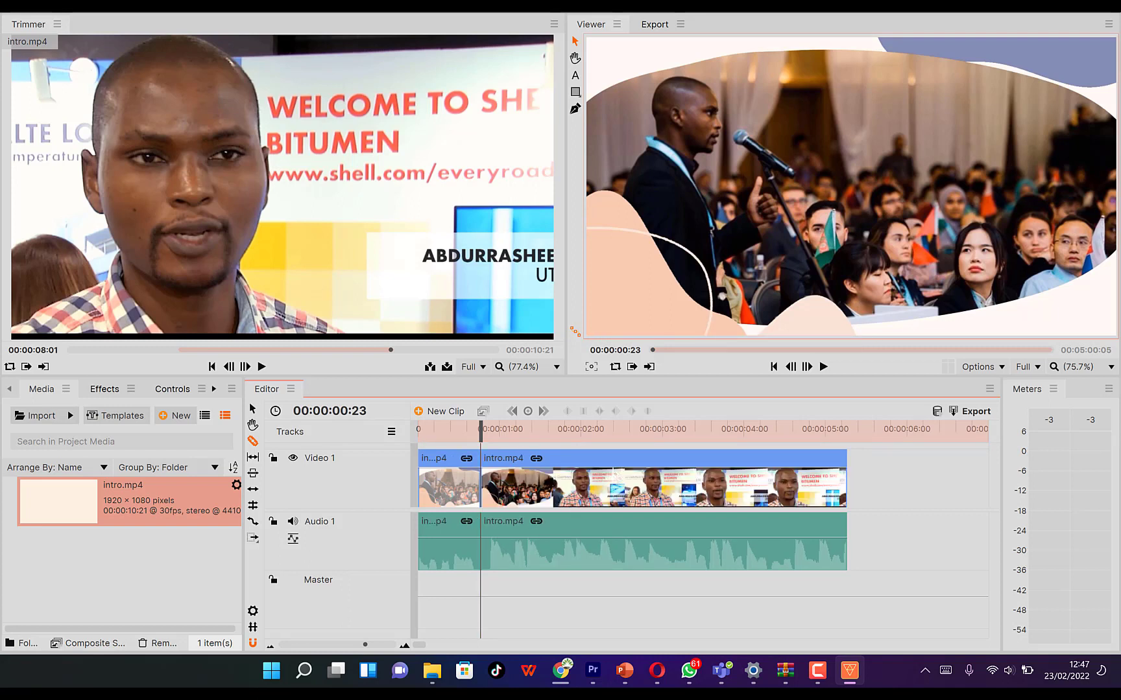
left_click(612, 486)
left_click(725, 475)
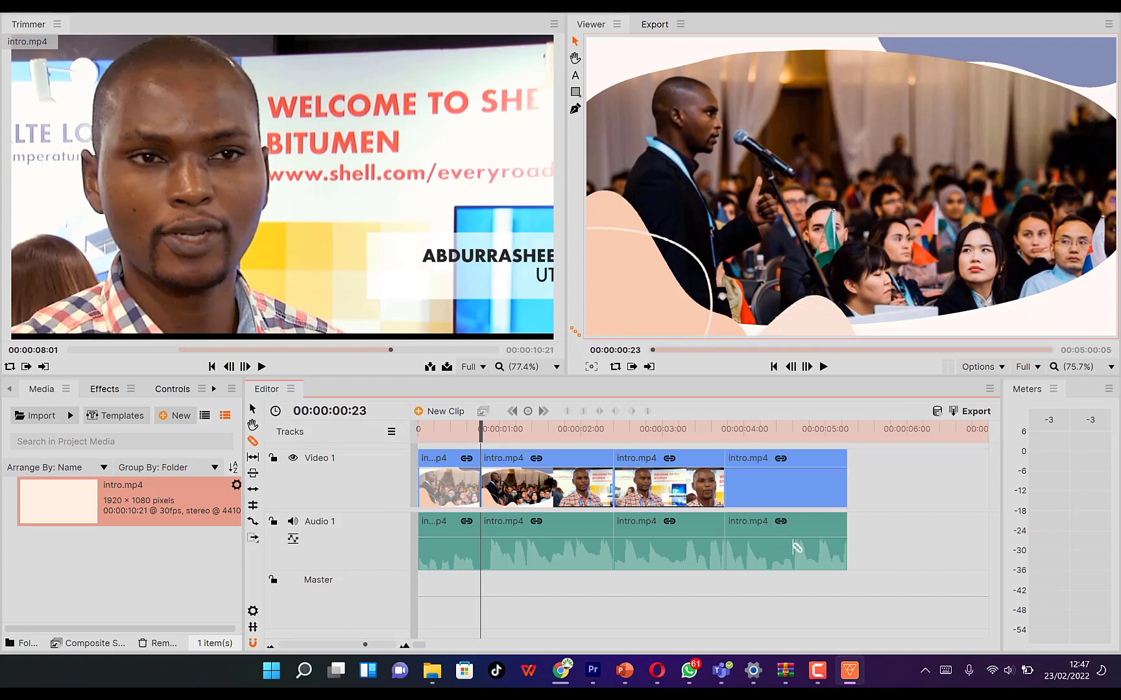
left_click(804, 481)
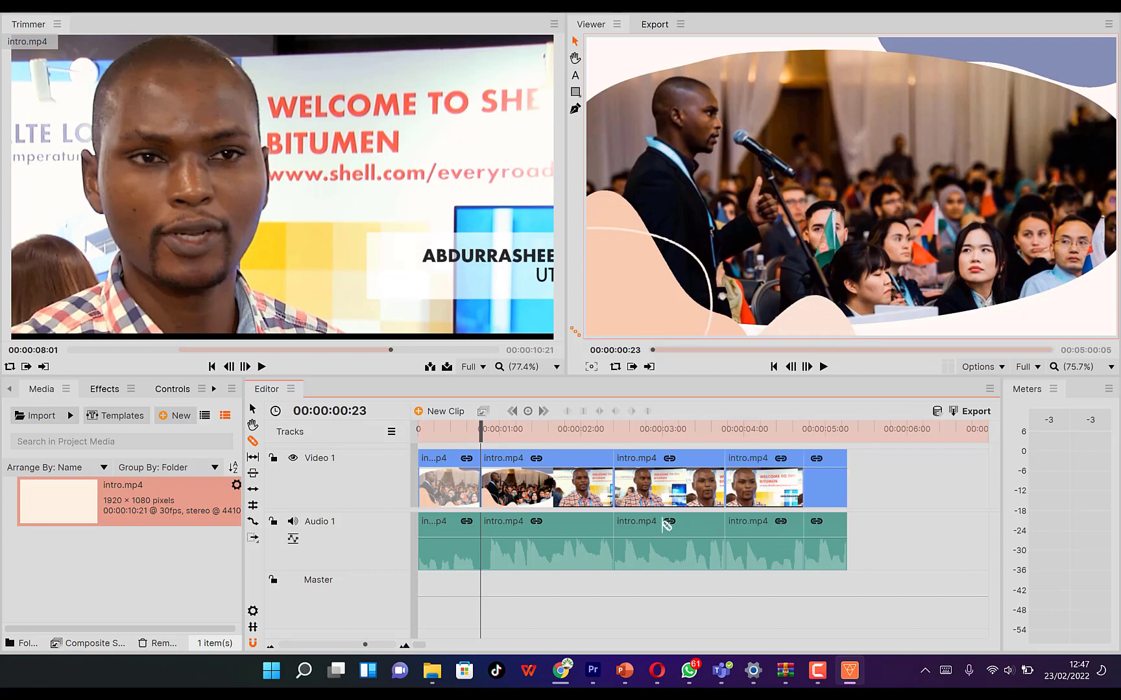
left_click(252, 410)
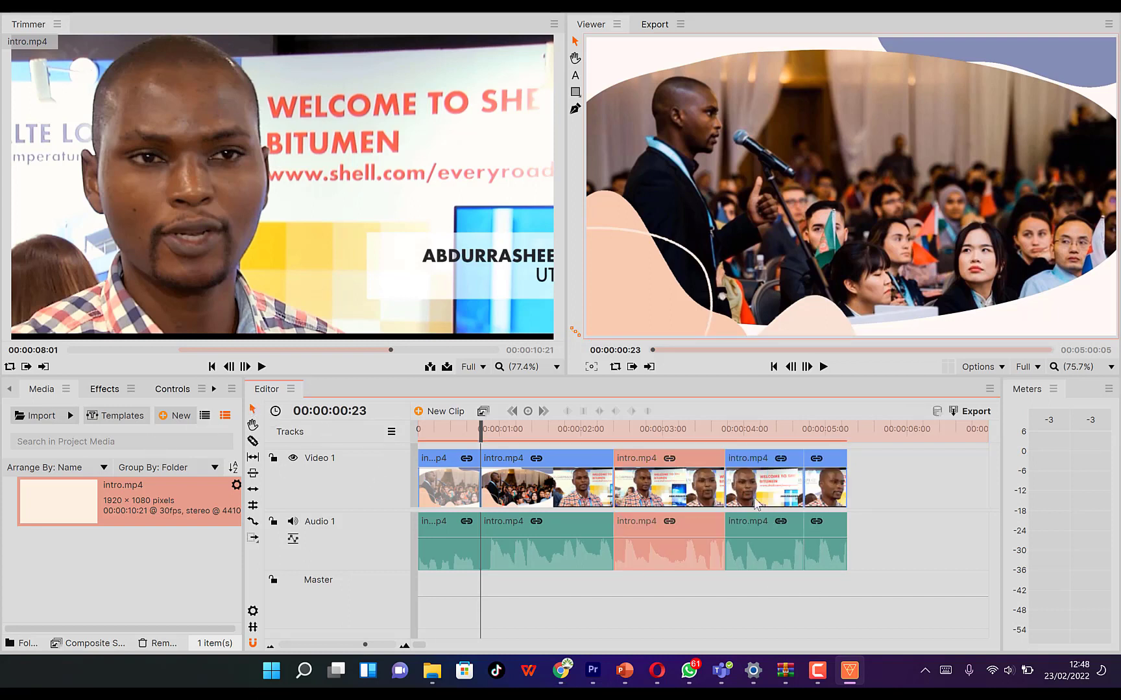
Move the last intro.mp4 piece later to leave a gap, then play back the sequence.
left_click_drag(833, 495, 885, 493)
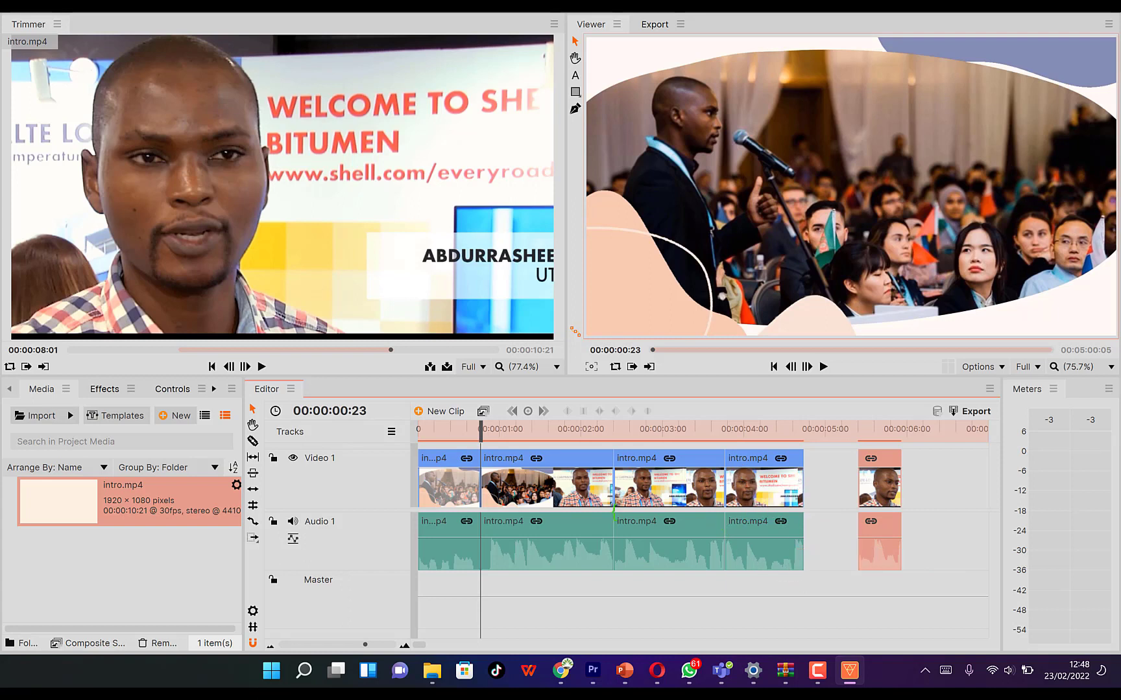
key("Escape")
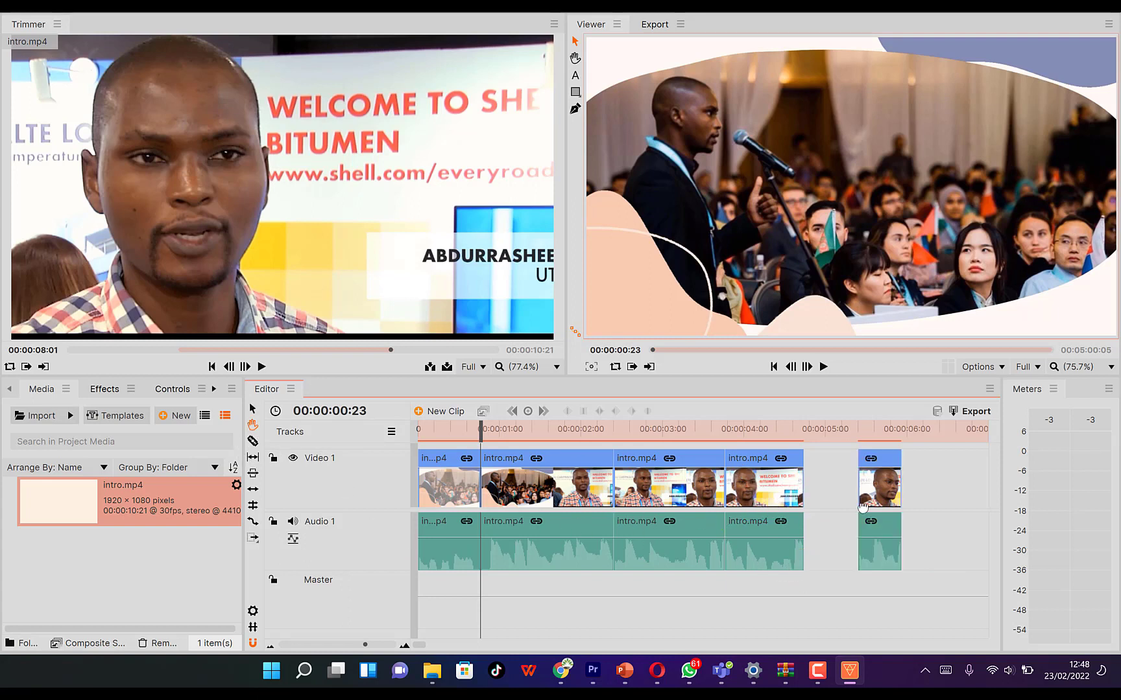
left_click_drag(944, 515, 609, 546)
mouse_move(846, 525)
left_mouse_down()
mouse_move(609, 550)
mouse_move(532, 520)
mouse_move(826, 525)
left_mouse_up()
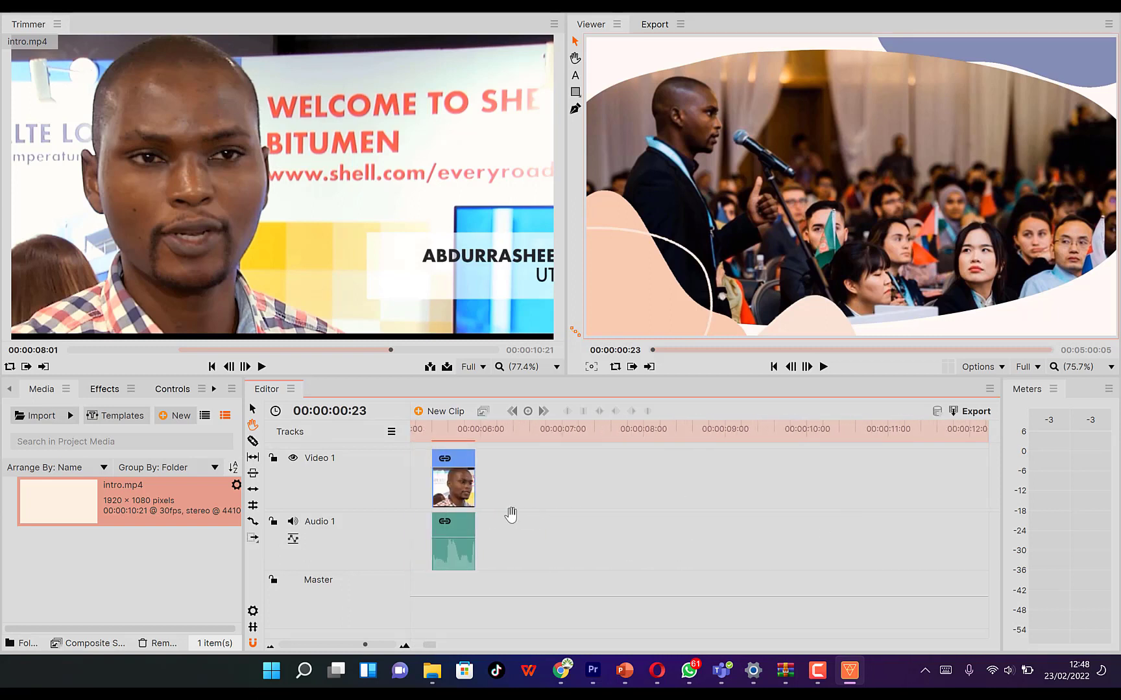
left_click_drag(511, 515, 784, 521)
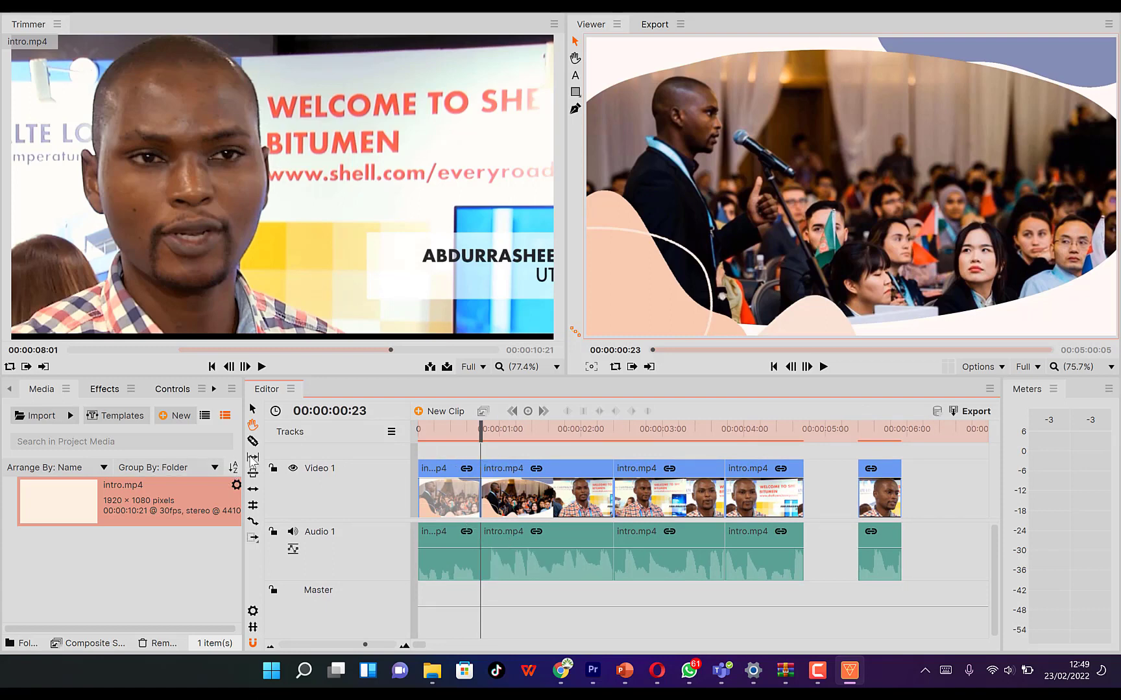
key("space")
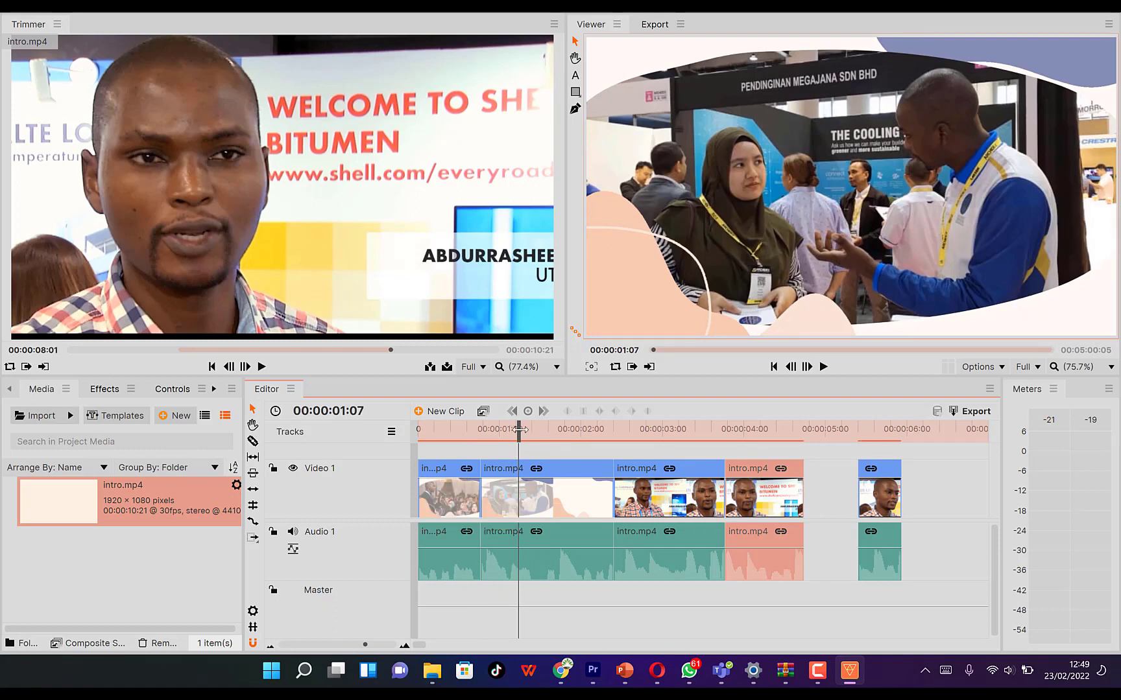
mouse_move(519, 429)
left_mouse_down()
mouse_move(706, 441)
mouse_move(480, 445)
mouse_move(520, 441)
left_mouse_up()
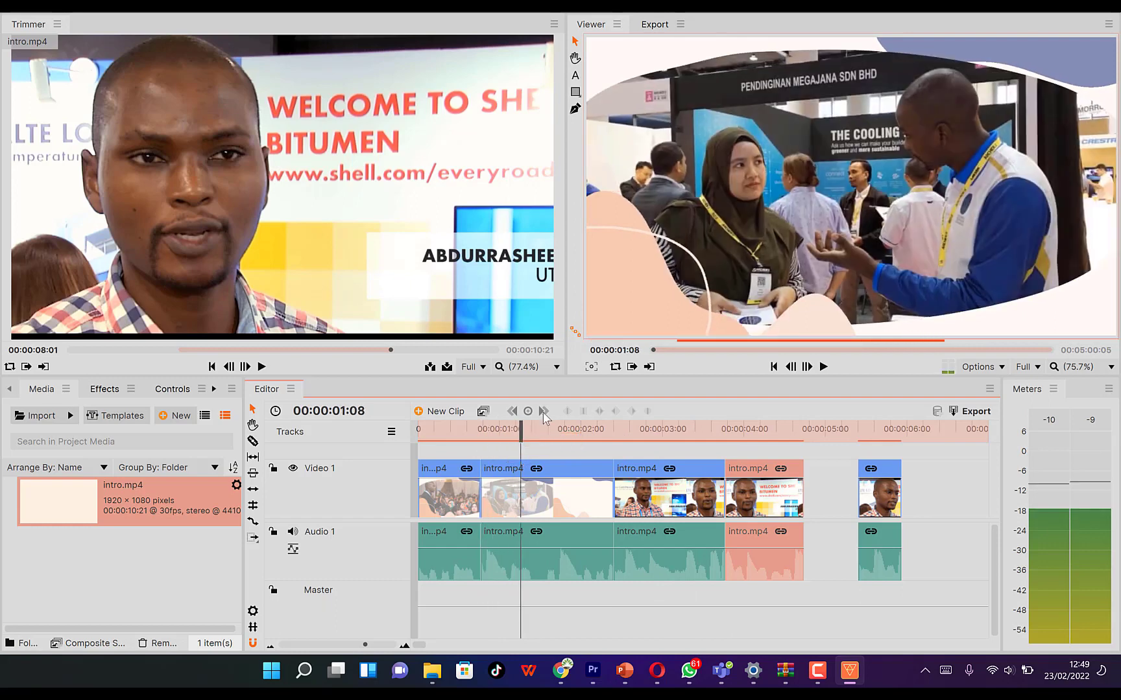
Add a text box reading 'Welcome to EPIC Mentorship' in the viewer and select all its text.
left_click(575, 75)
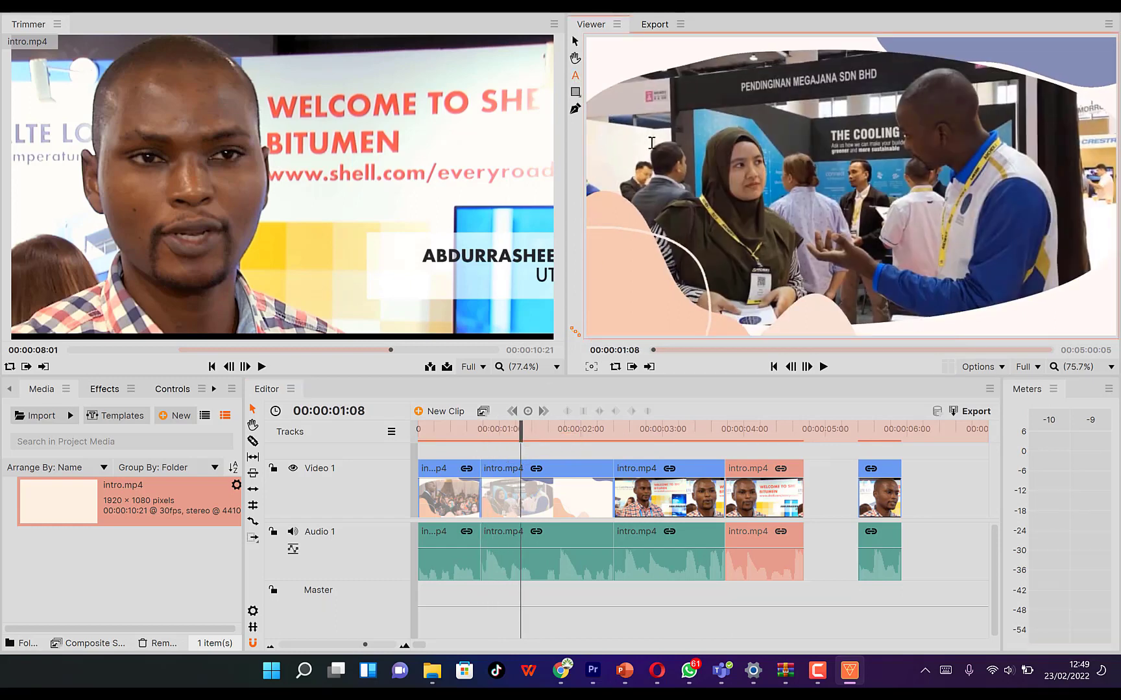
left_click(651, 142)
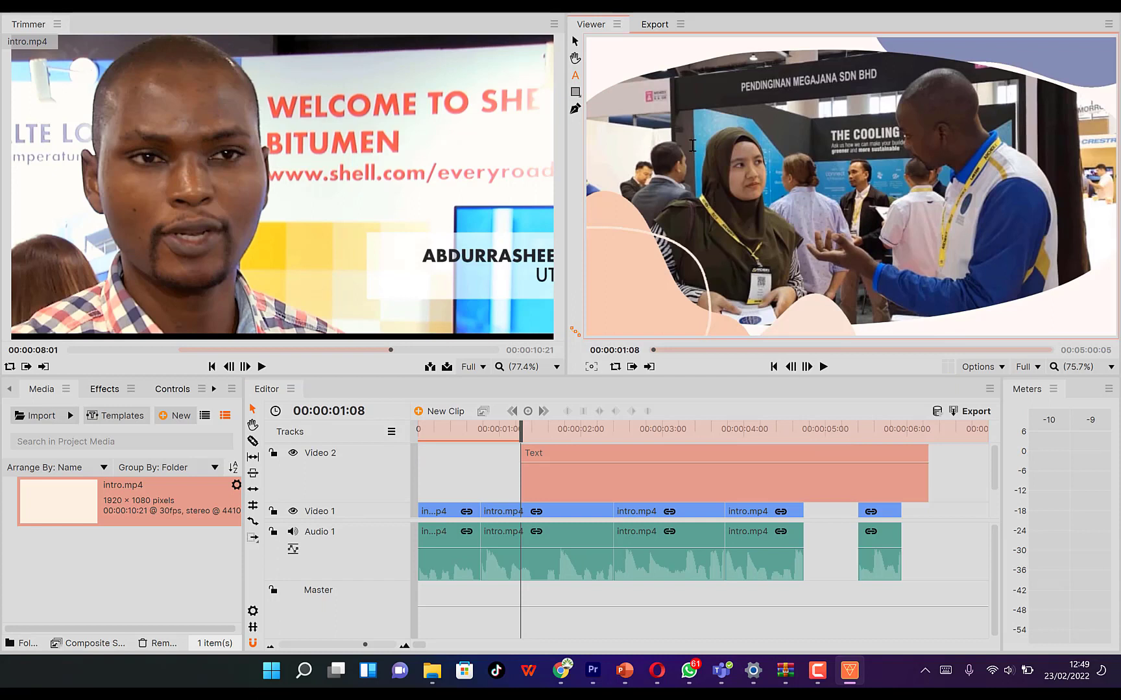
type("Welcome to E")
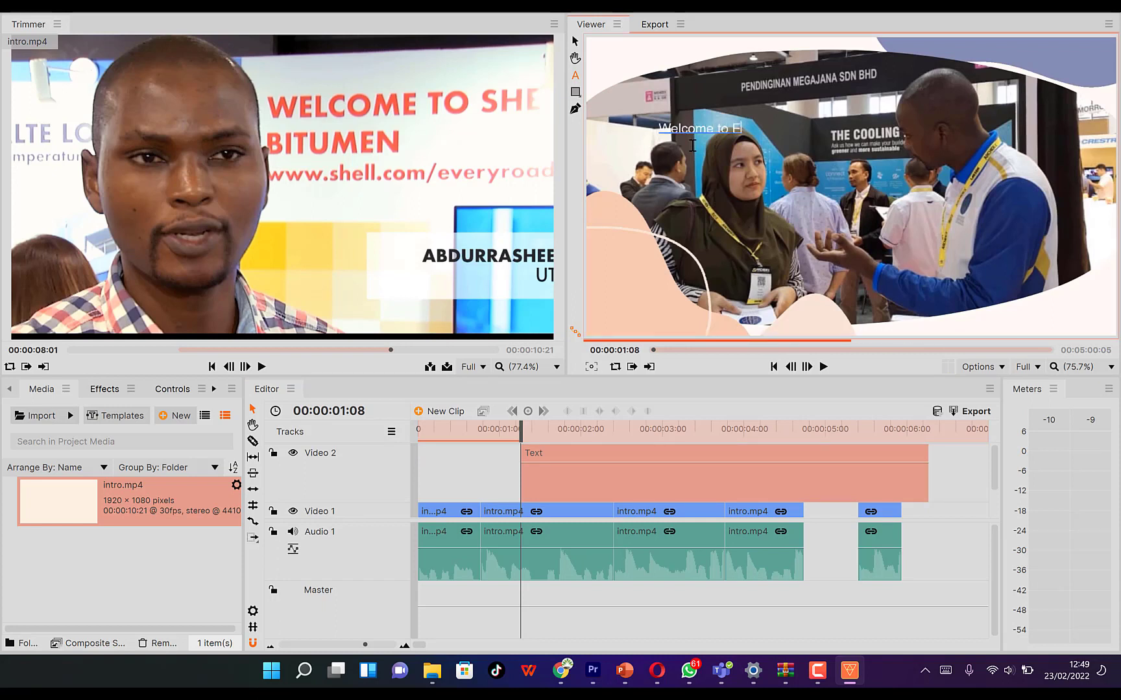
type("PIC Mentorship")
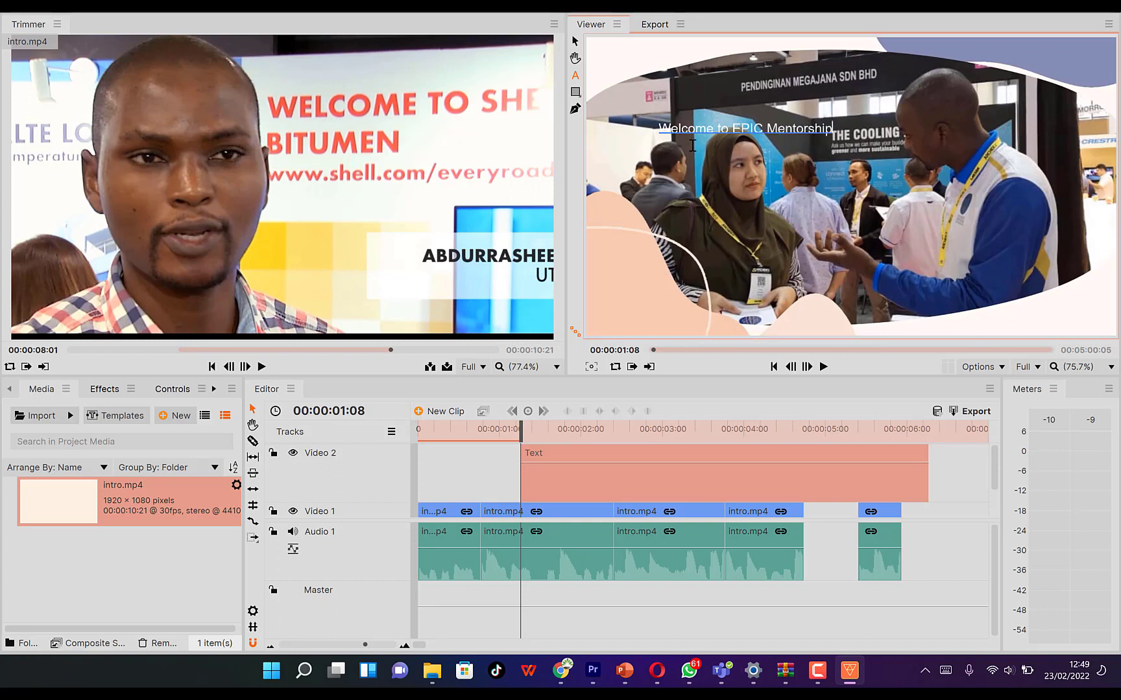
key("ctrl+a")
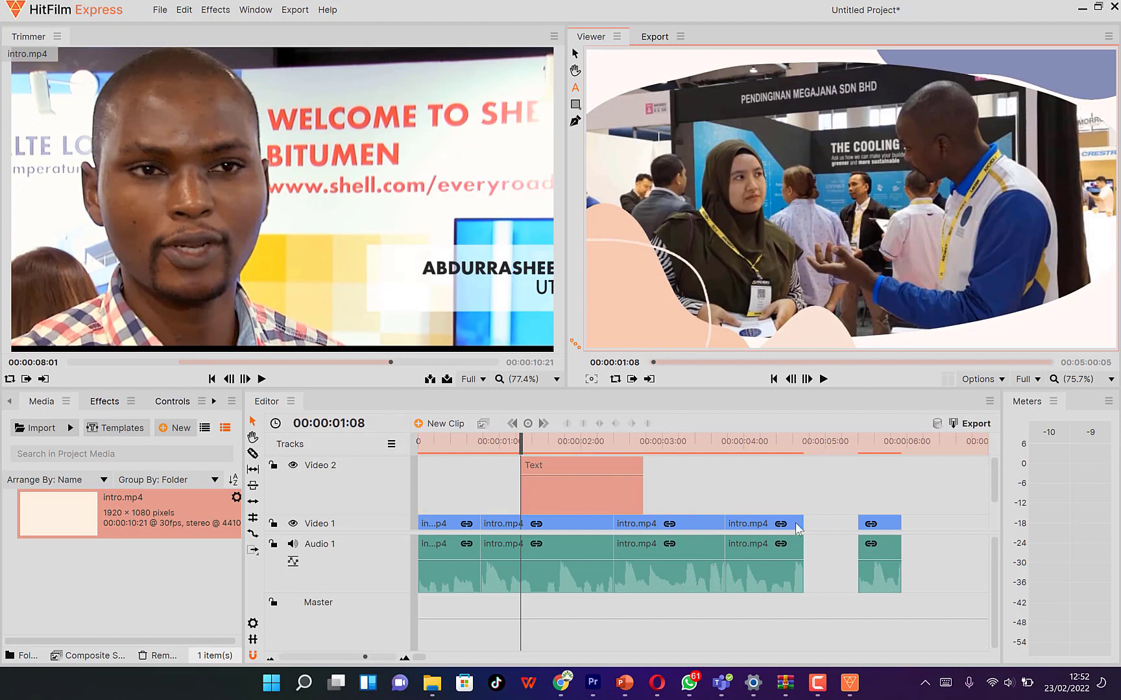
Look through the Effects list and menus, then close the Trimmer panel so the Viewer widens.
left_click(105, 404)
left_click(216, 10)
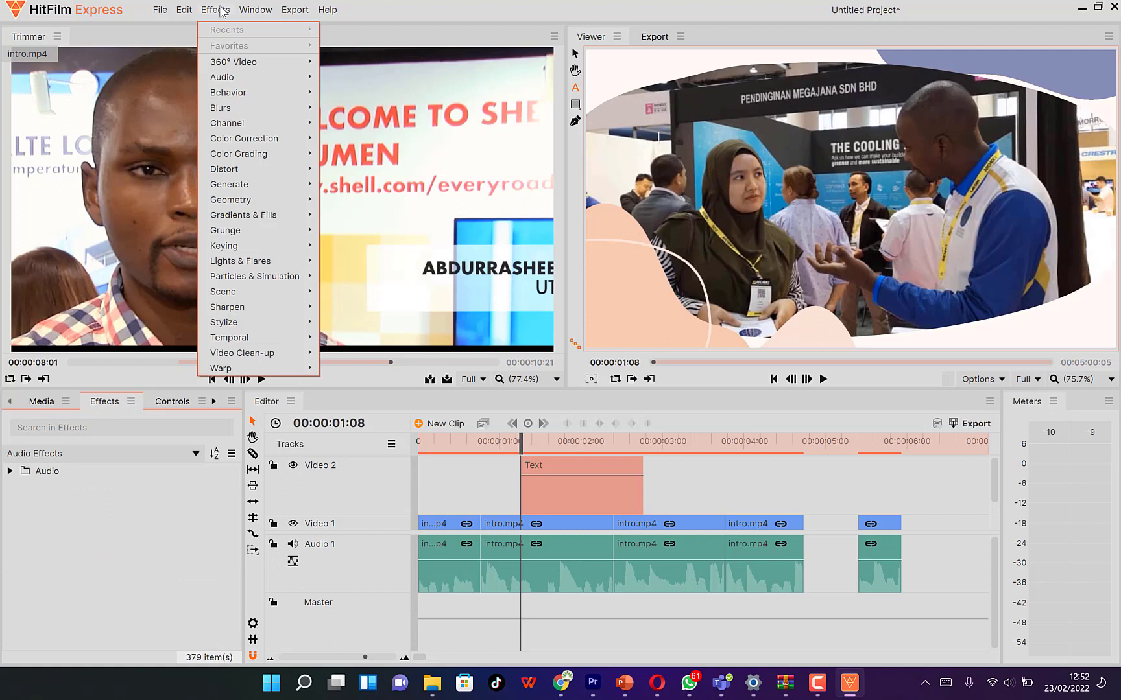
left_click(183, 10)
left_click(221, 9)
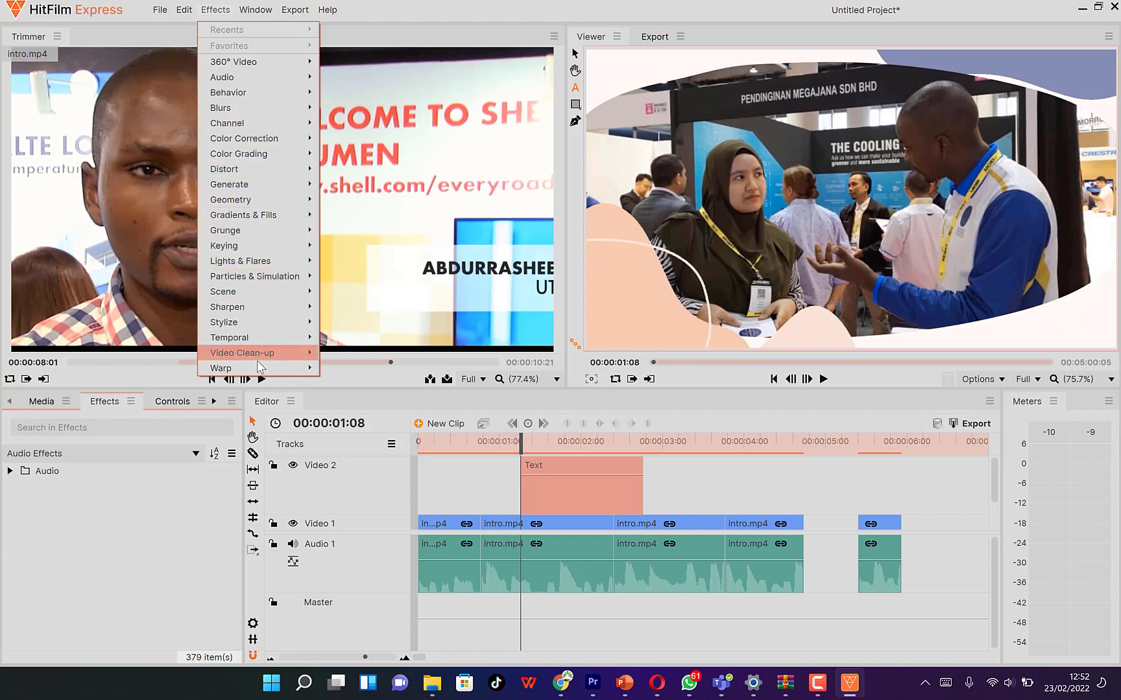
mouse_move(256, 9)
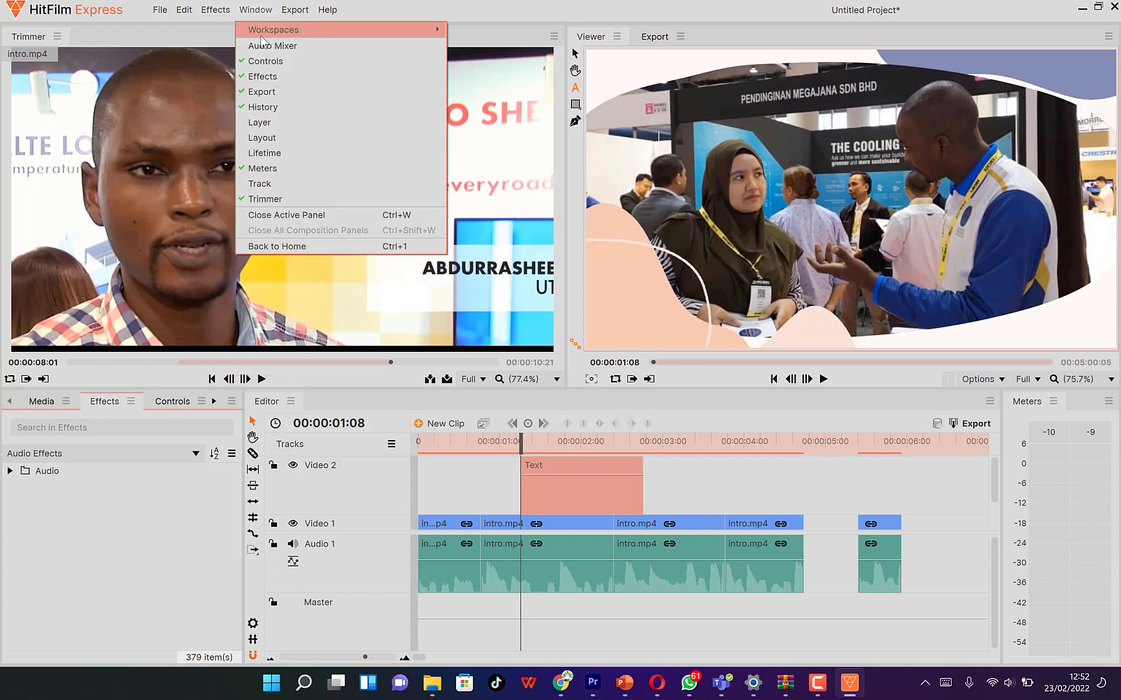
mouse_move(253, 13)
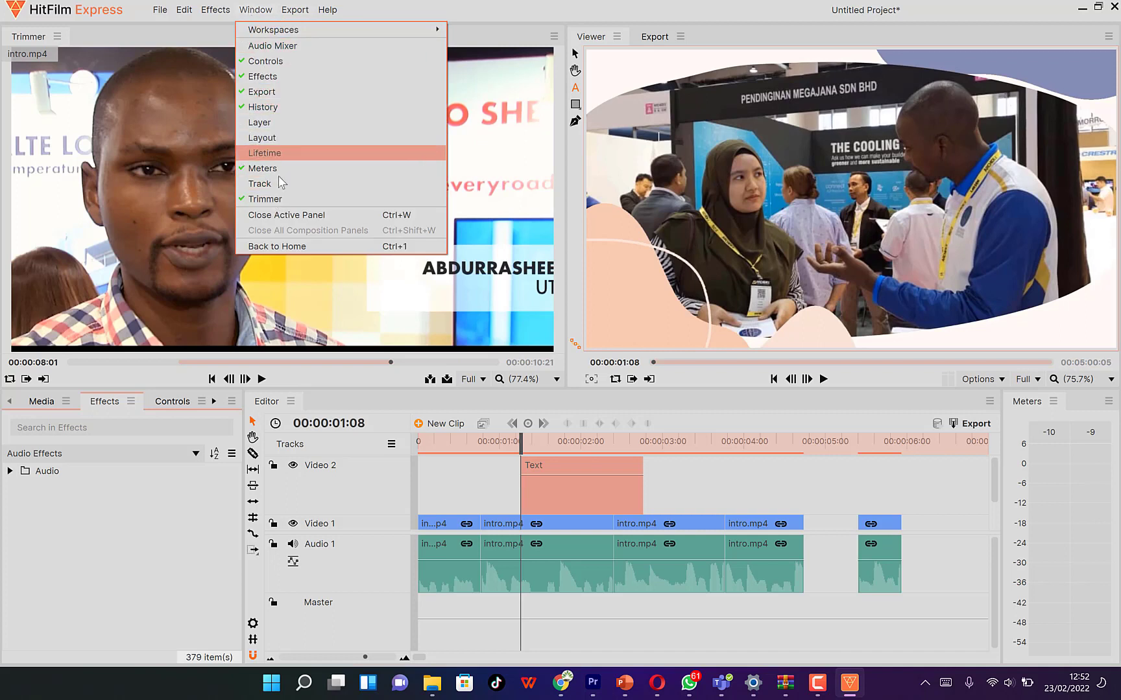
left_click(281, 202)
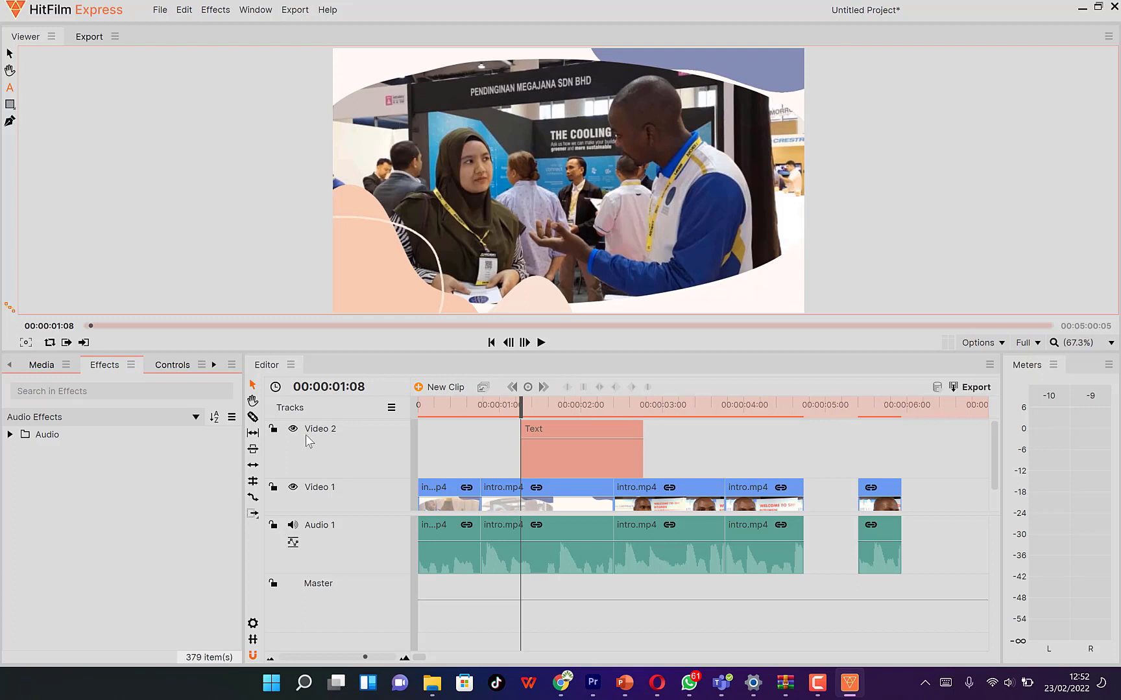
Start exporting the timeline to file, bringing up the MP4 Save As window on the Desktop.
left_click(290, 13)
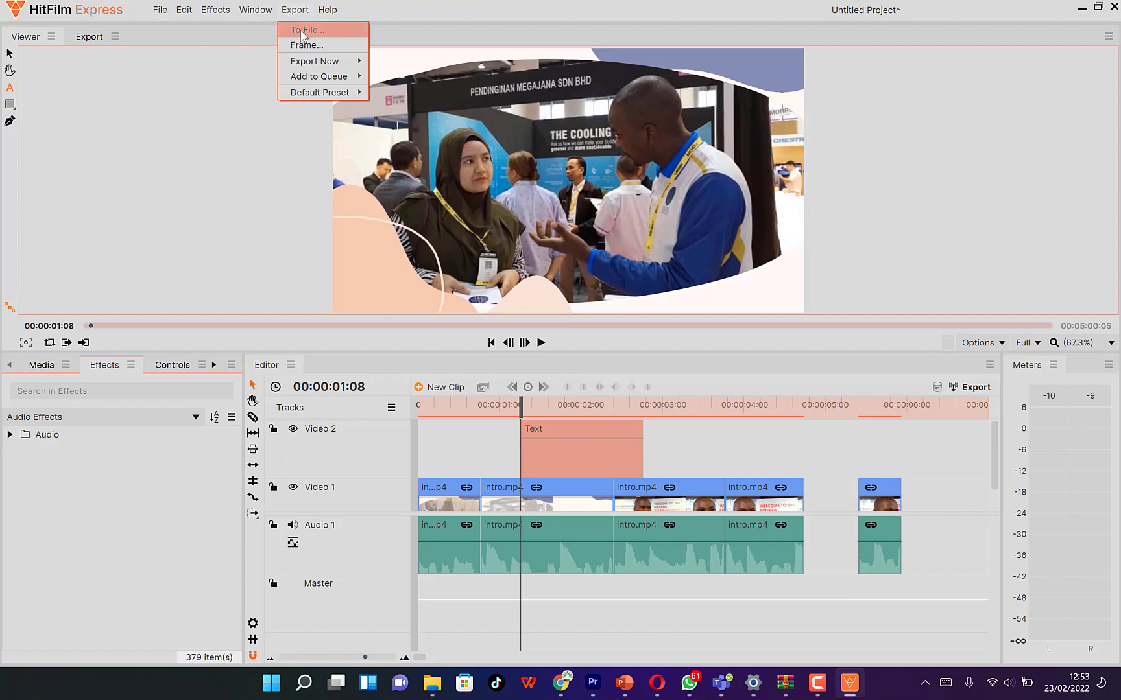
mouse_move(320, 68)
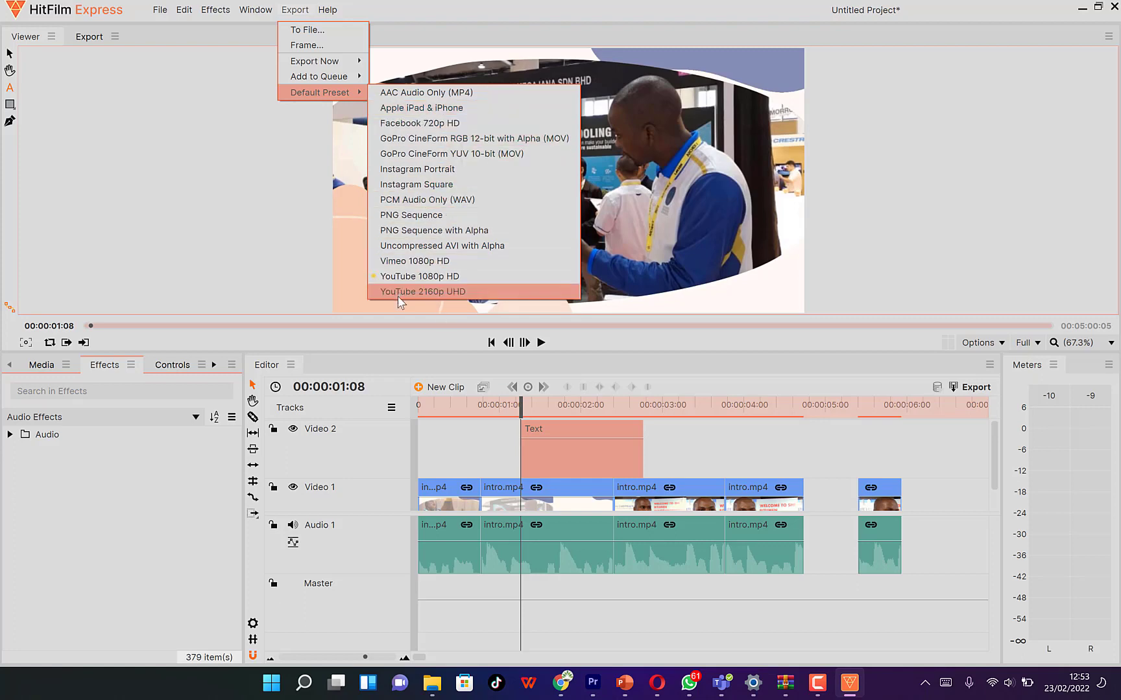
left_click(306, 33)
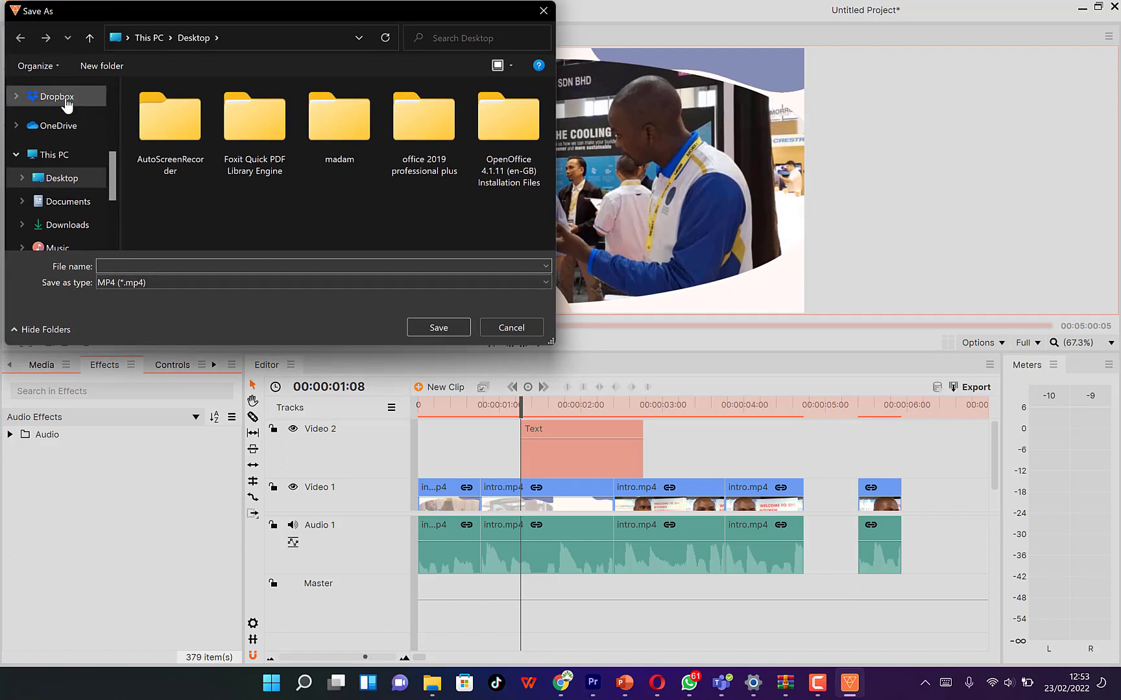
Save the export as 'Trial intro' MP4 in the Videos\NEW\Hitfilm express folder.
scroll(62, 220, "down", 2)
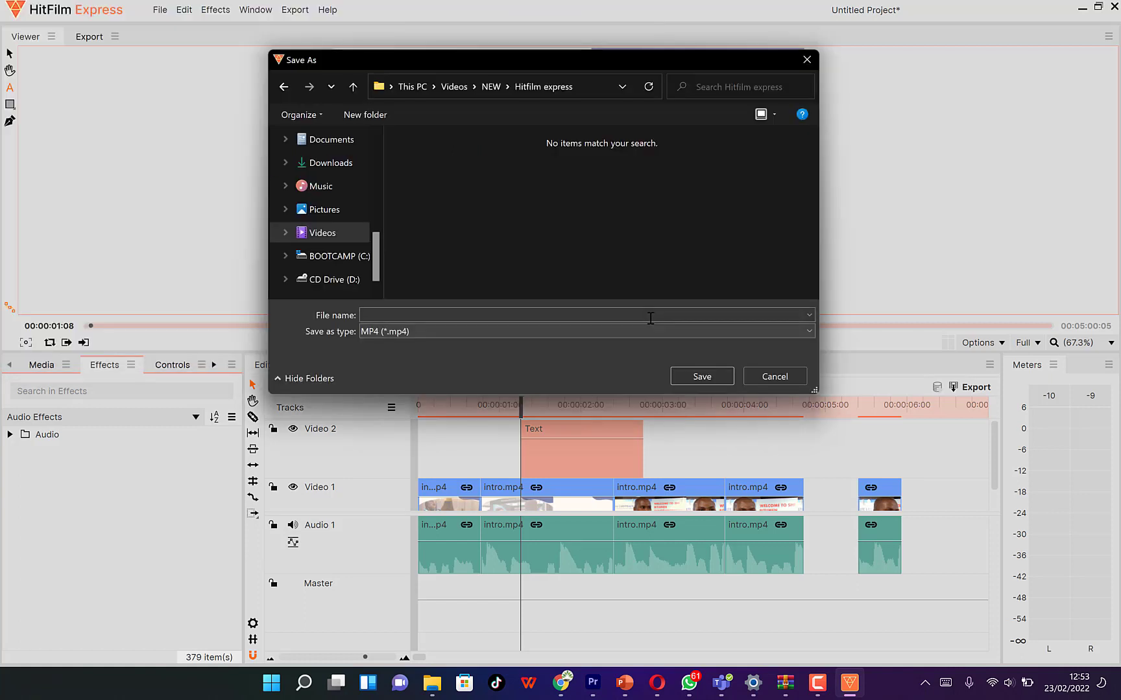
left_click(566, 316)
type("al o")
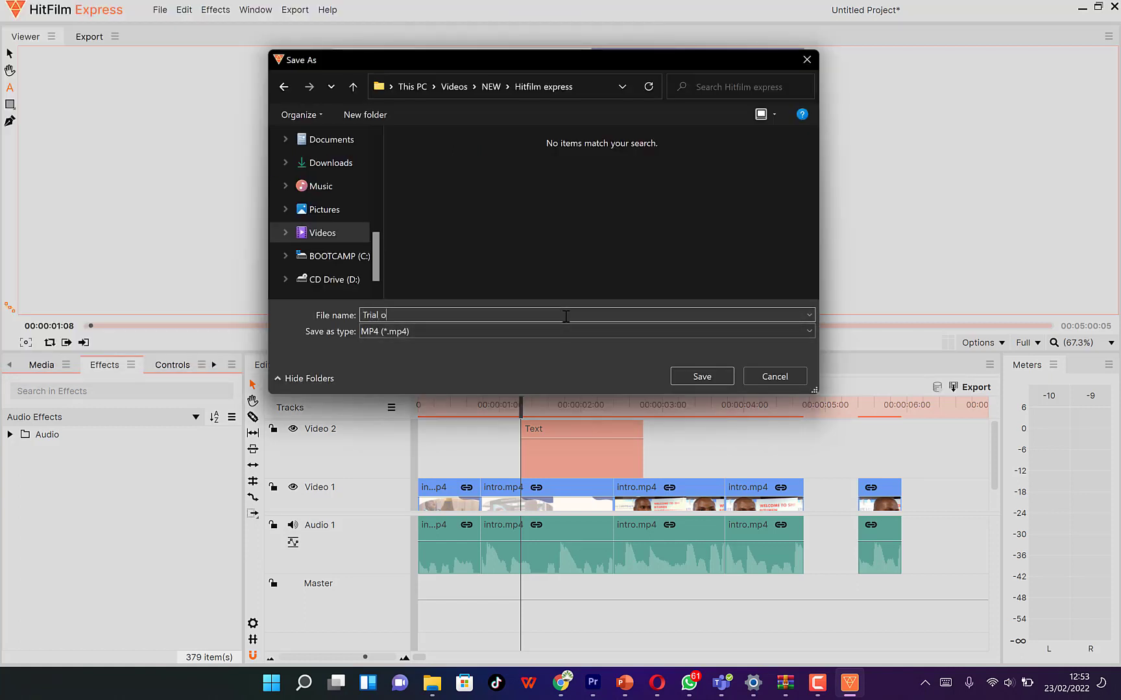
type("ine")
type("o")
left_click(678, 383)
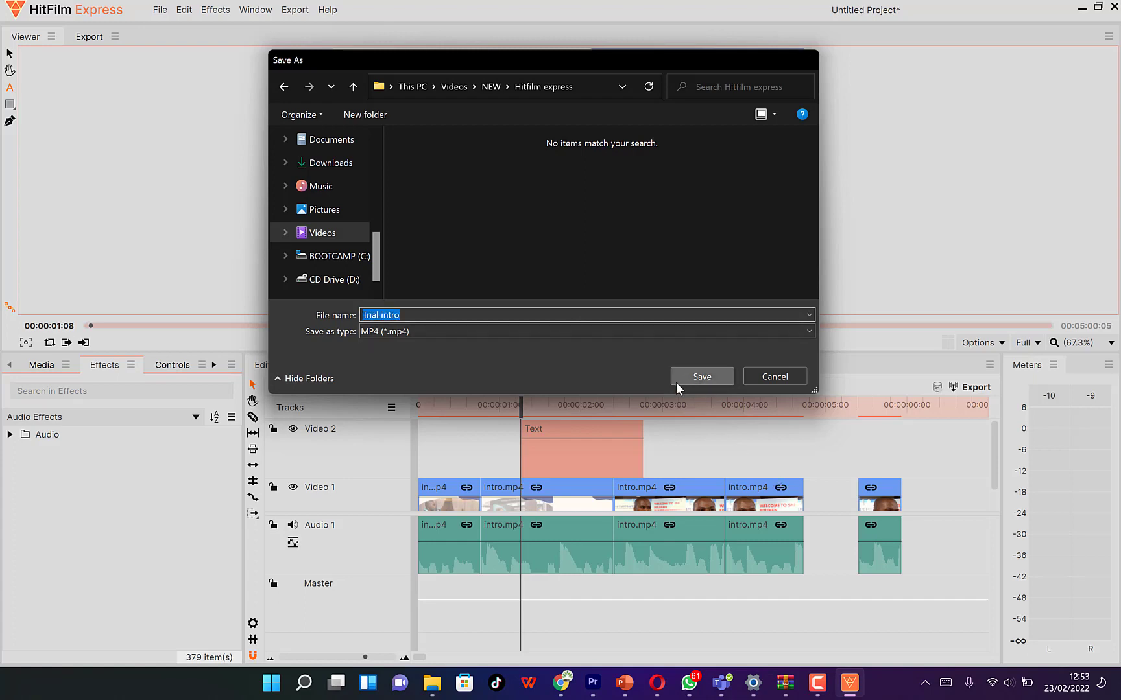